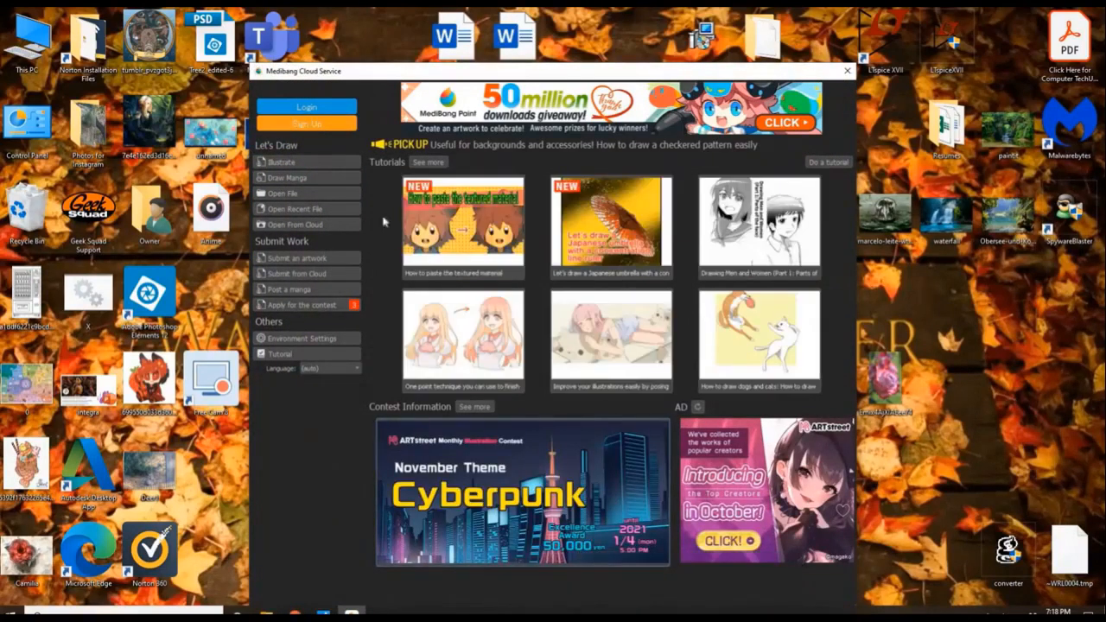
Step: Create a new comic image from the 350 dpi USA Comic template with A4 manuscript size and white background, and maximize the workspace
left_click(319, 167)
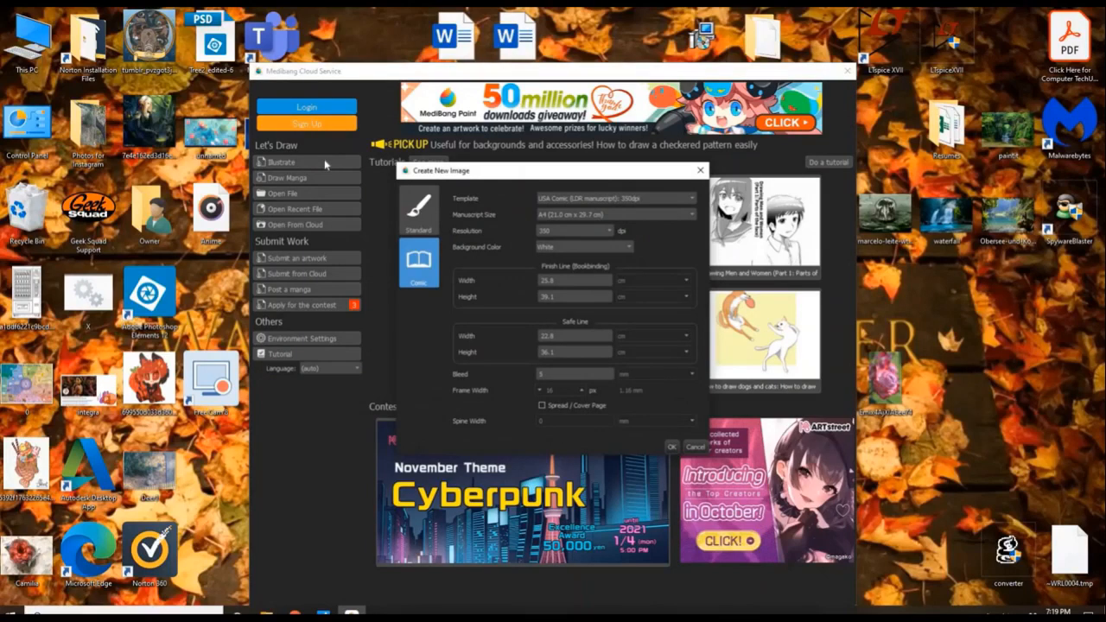
left_click(624, 199)
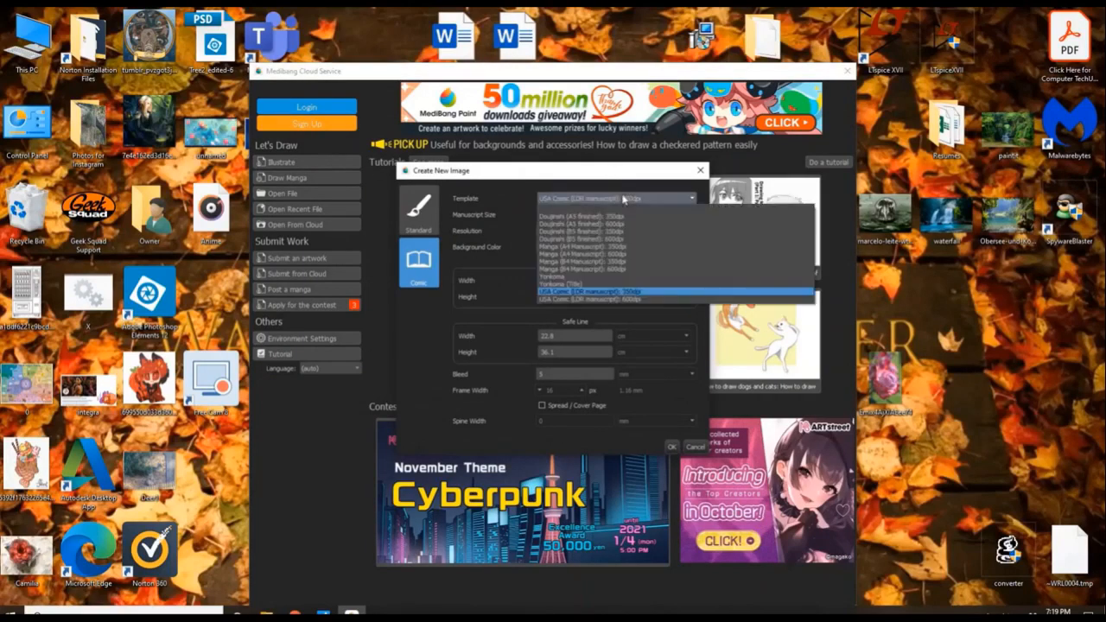
left_click(625, 199)
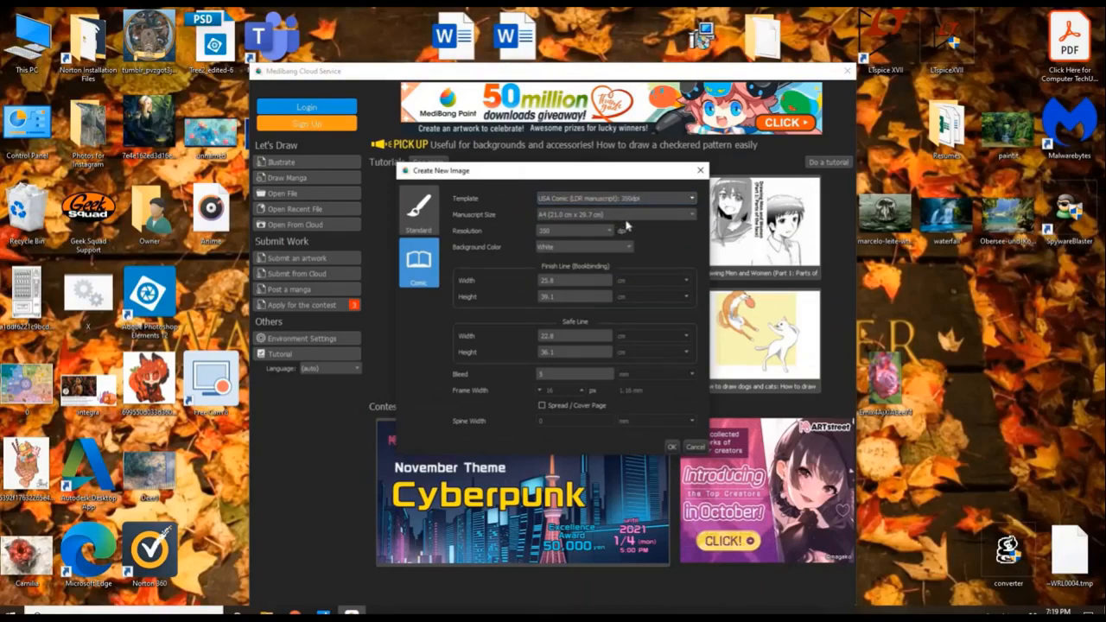
left_click(627, 216)
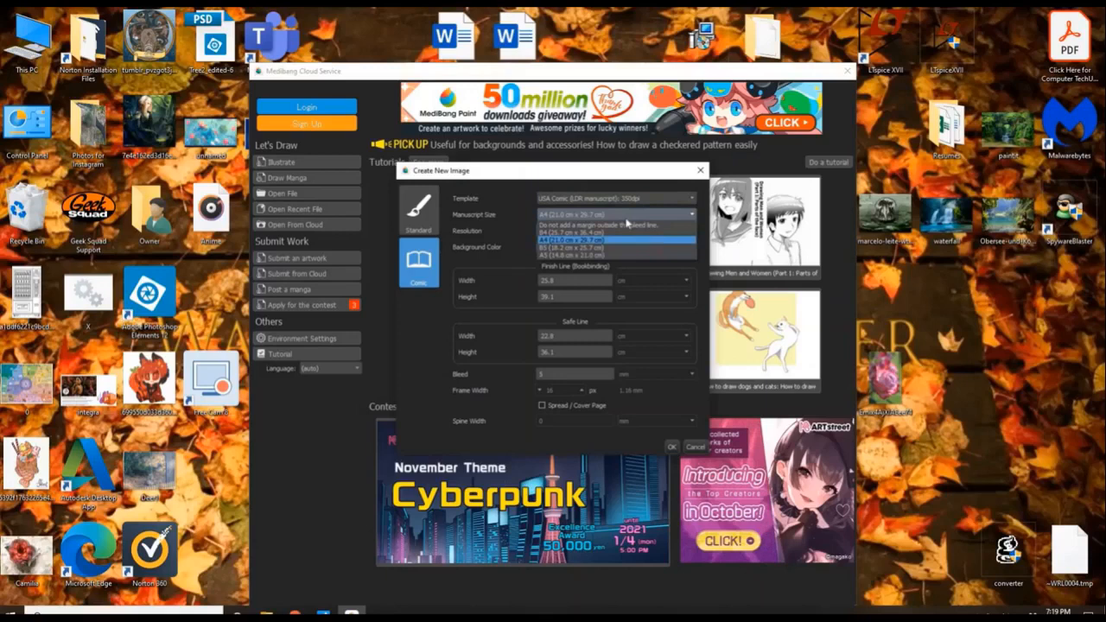
left_click(605, 239)
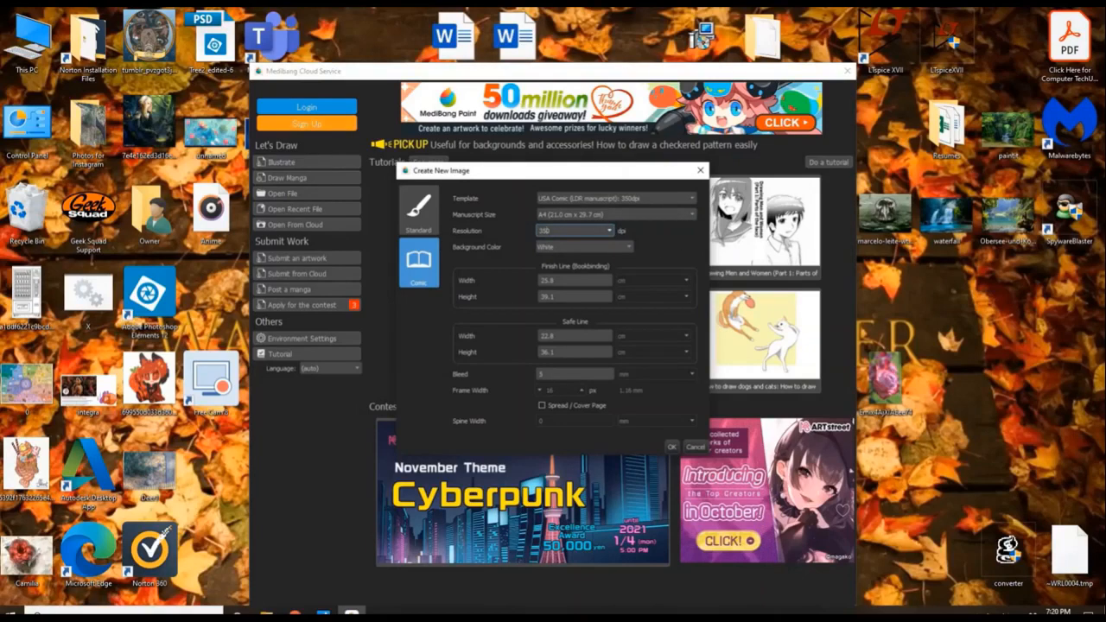
left_click(559, 248)
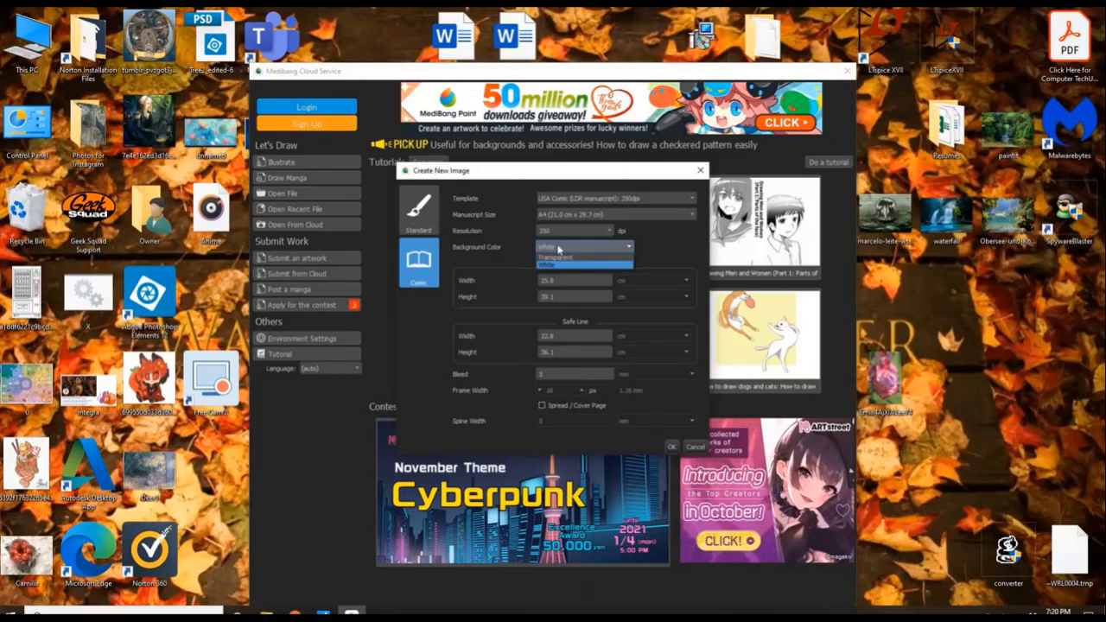
left_click(476, 264)
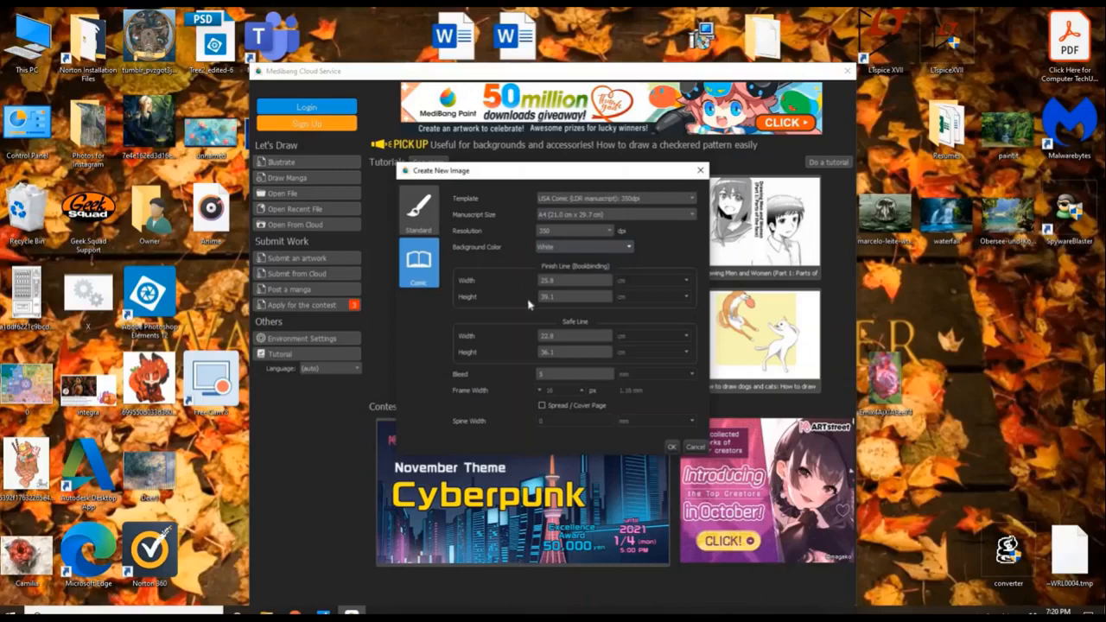
left_click(670, 447)
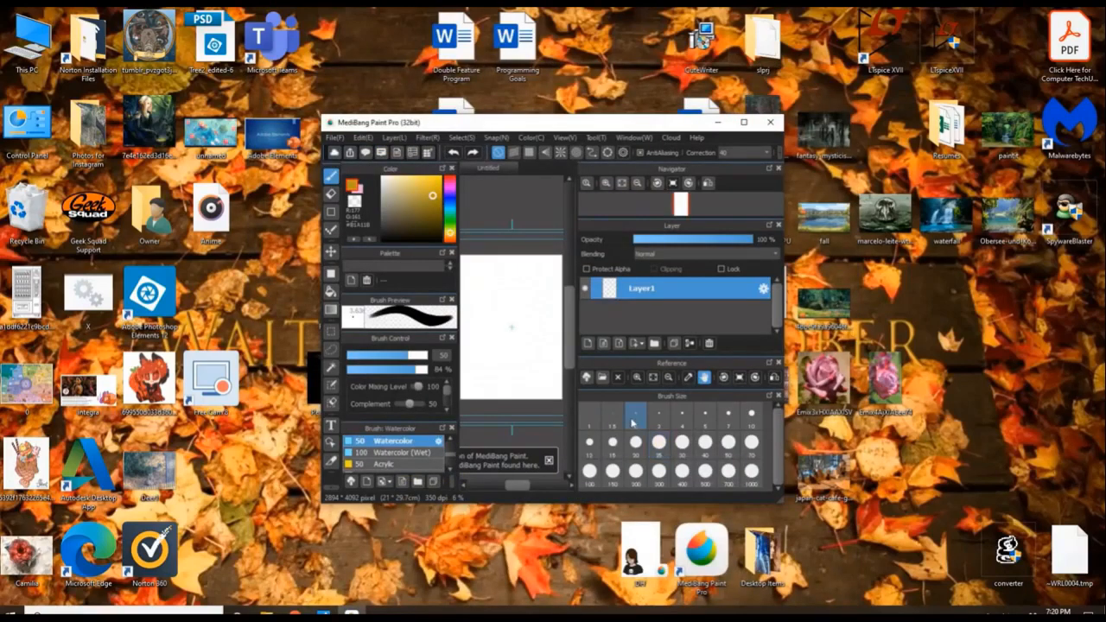
left_click(743, 123)
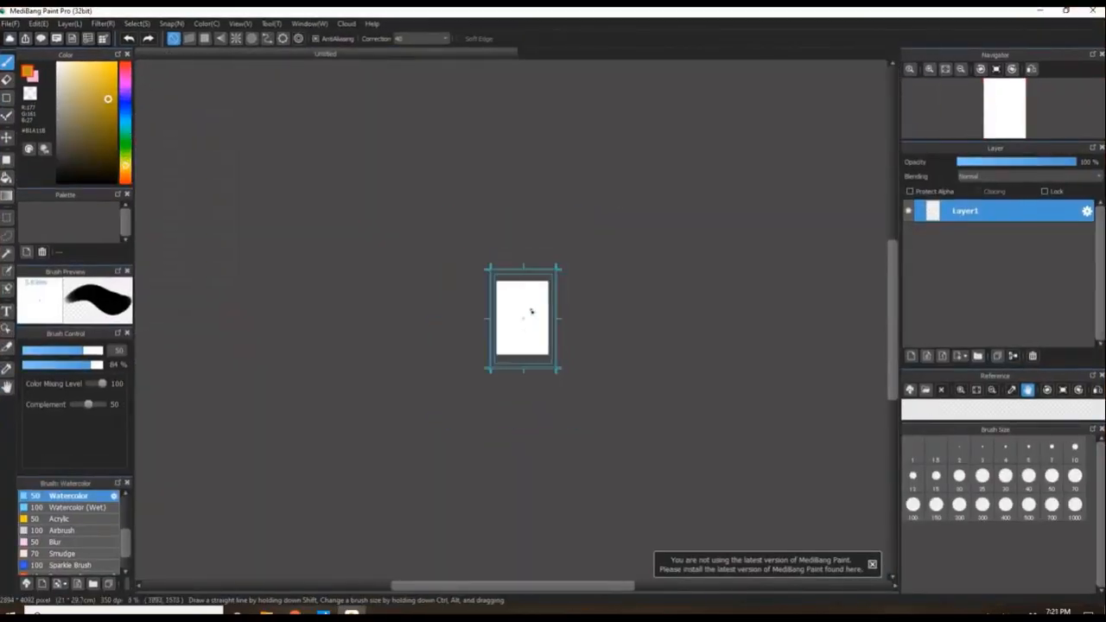
Step: Import the Peach-Step-09 image from the Desktop as a new layer on the canvas
scroll(532, 312, "up", 5)
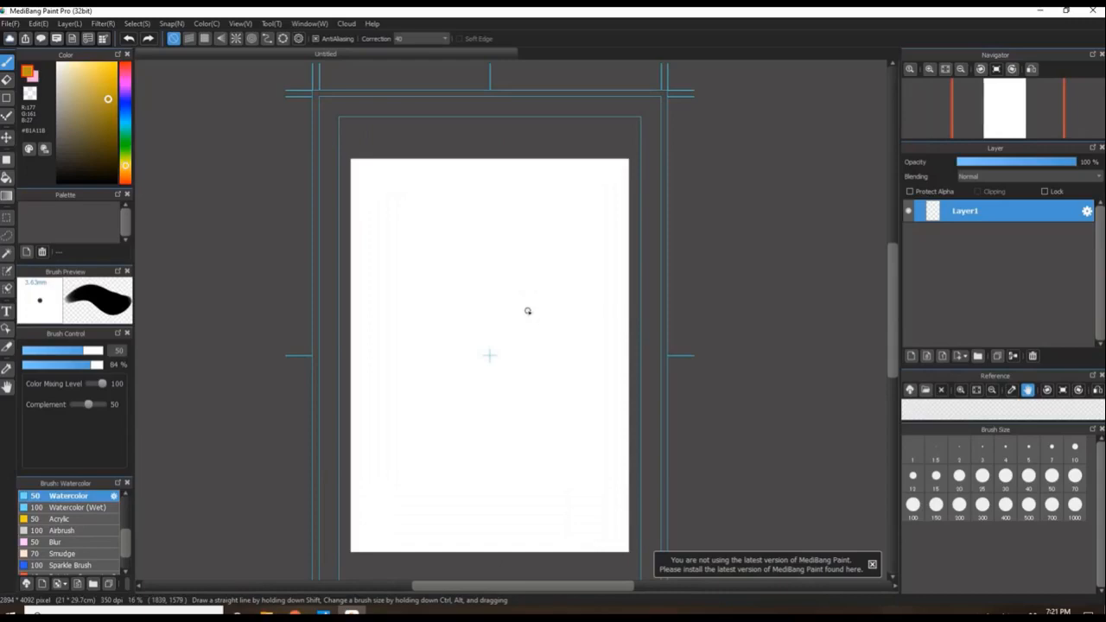
left_click(11, 23)
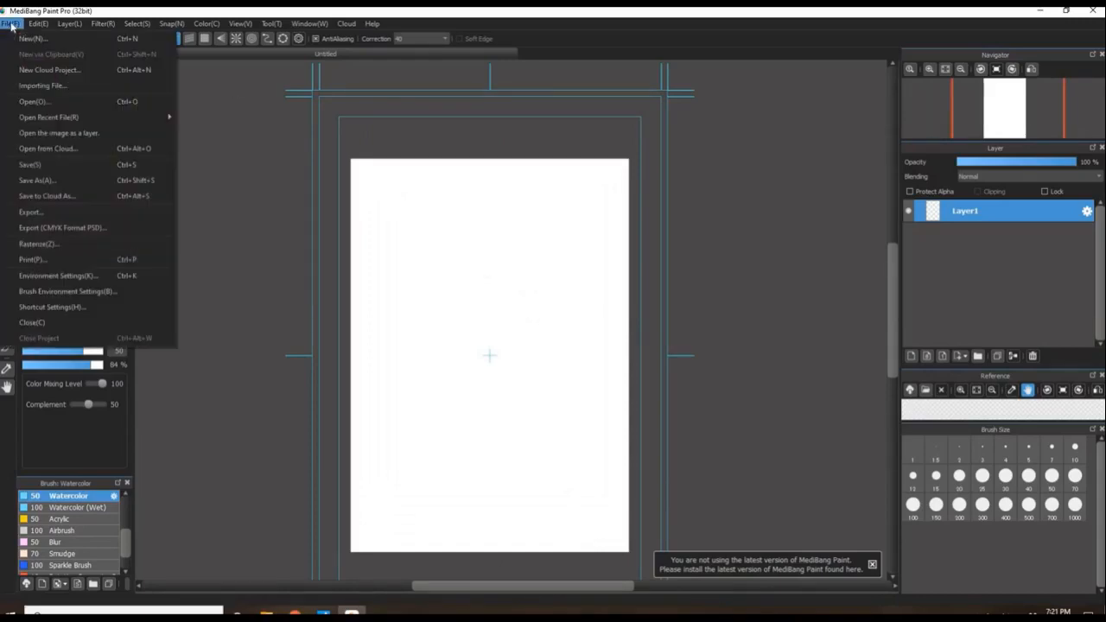
left_click(37, 134)
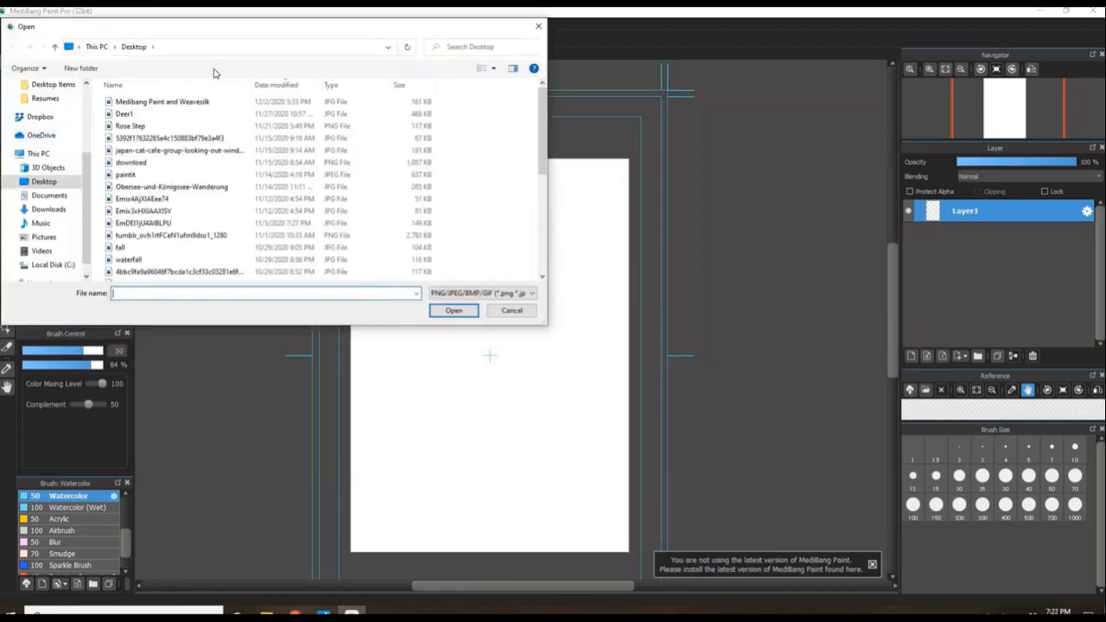
scroll(239, 186, "down", 2)
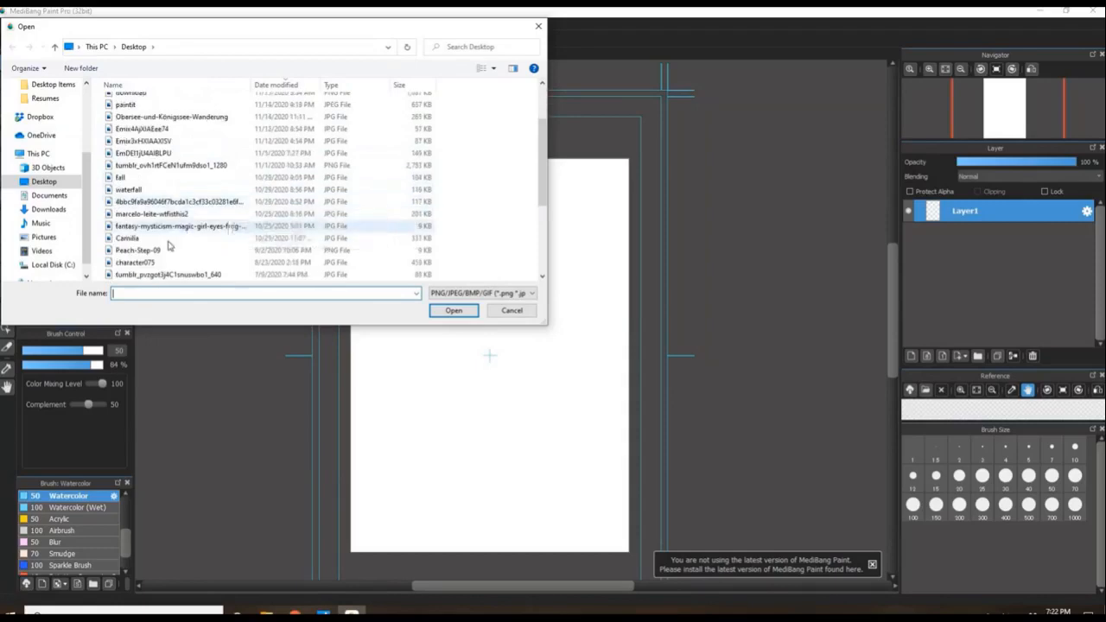
double_click(165, 250)
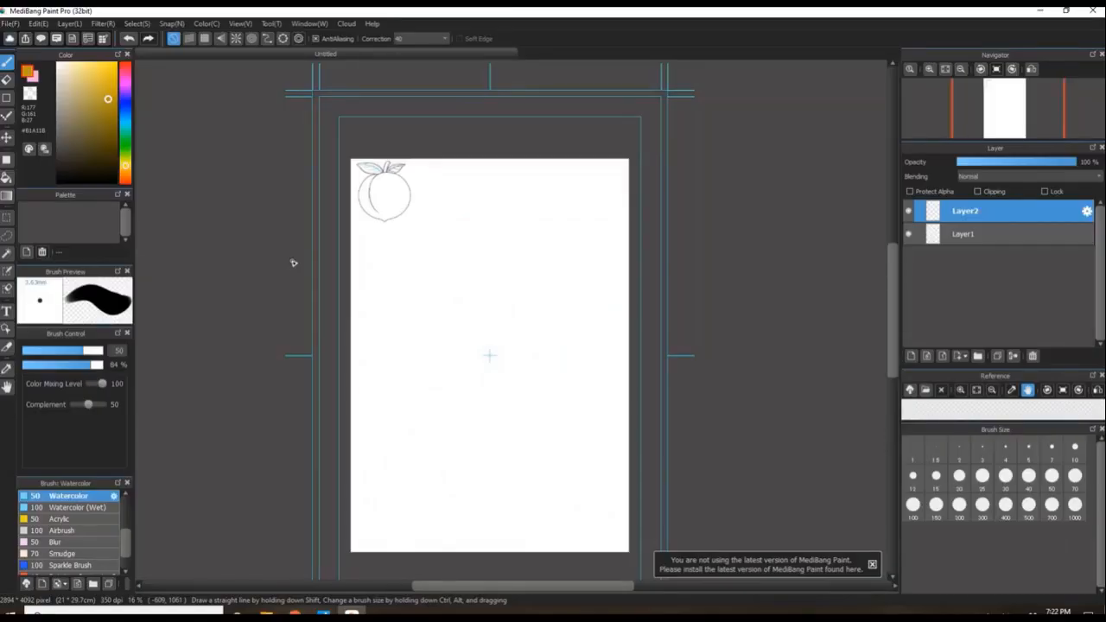
Step: Transform the peach line art so it is enlarged and centred across most of the page, and dismiss the update notice
left_click(148, 25)
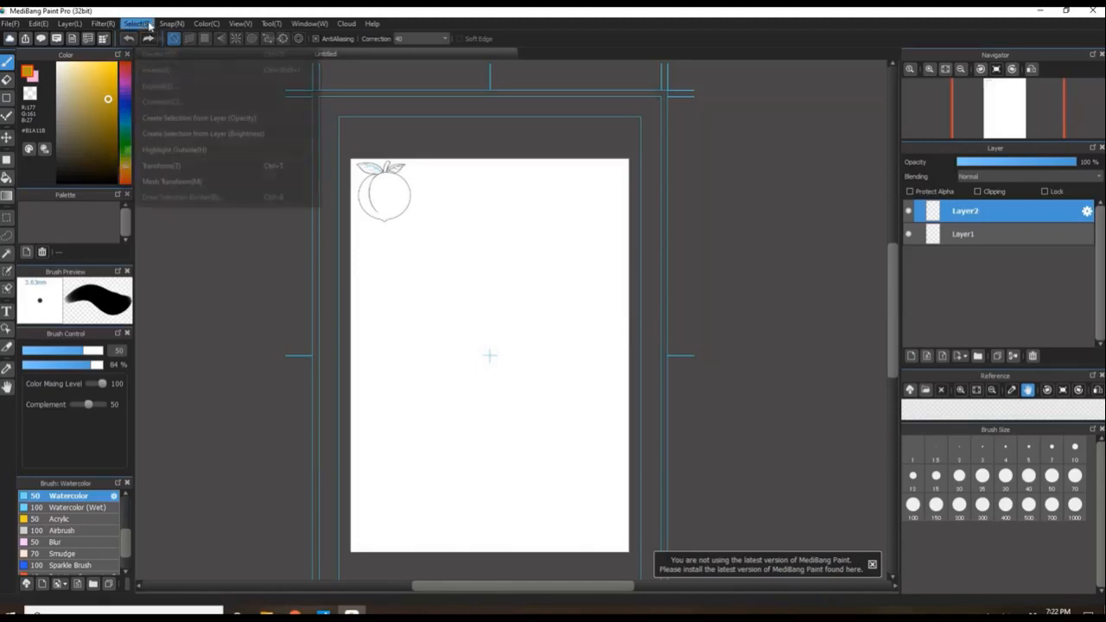
left_click(164, 165)
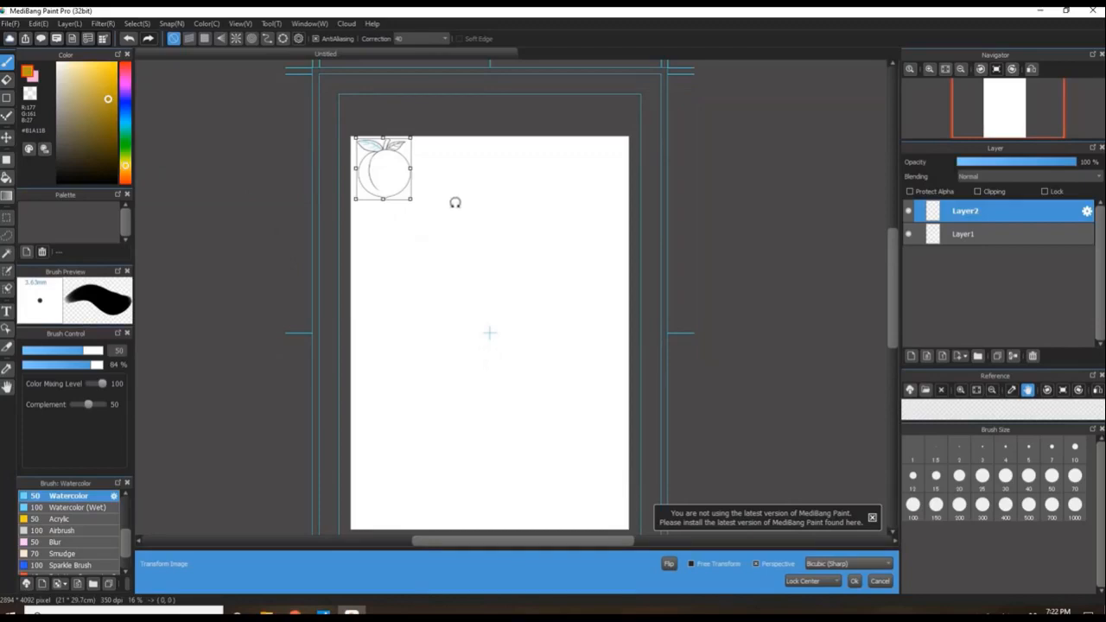
left_click_drag(392, 181, 586, 408)
mouse_move(533, 357)
left_mouse_down()
mouse_move(548, 381)
mouse_move(550, 360)
left_mouse_up()
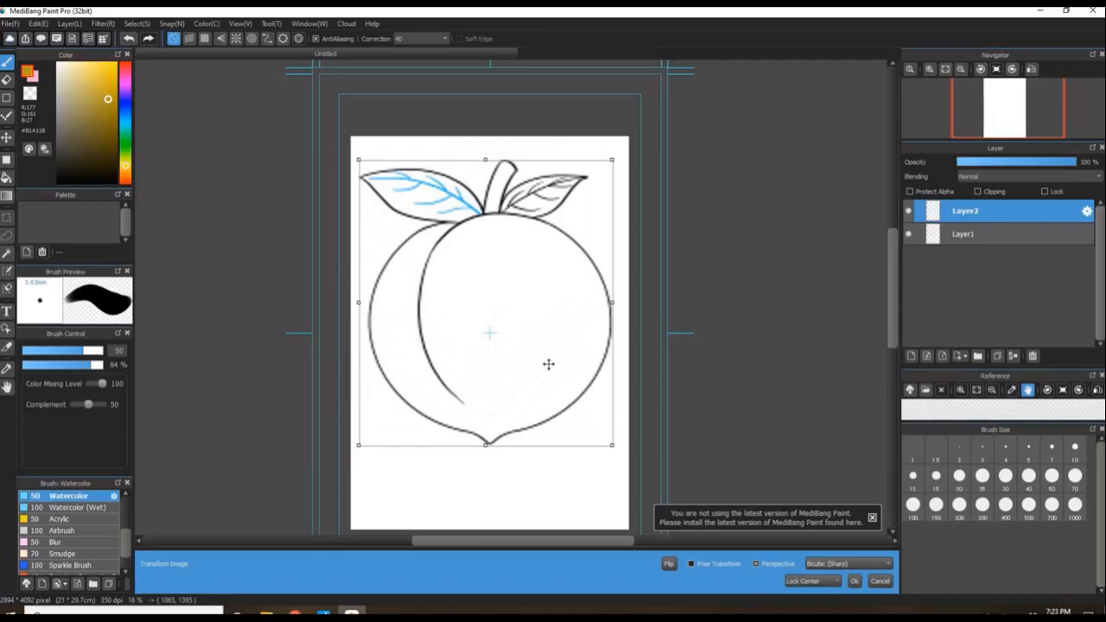
left_click(854, 582)
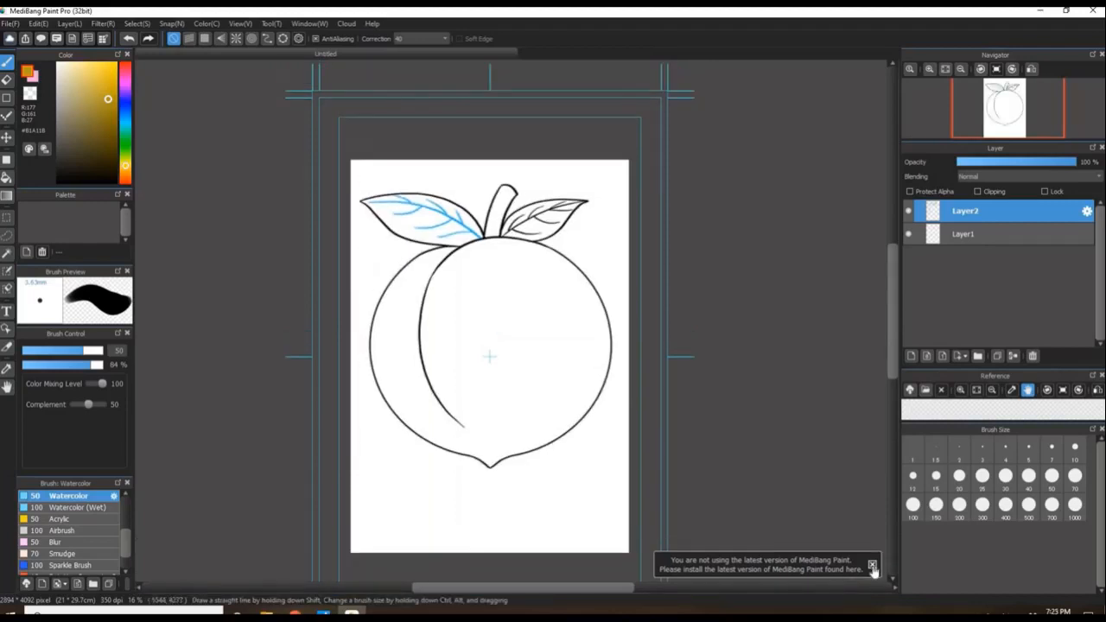
left_click(872, 566)
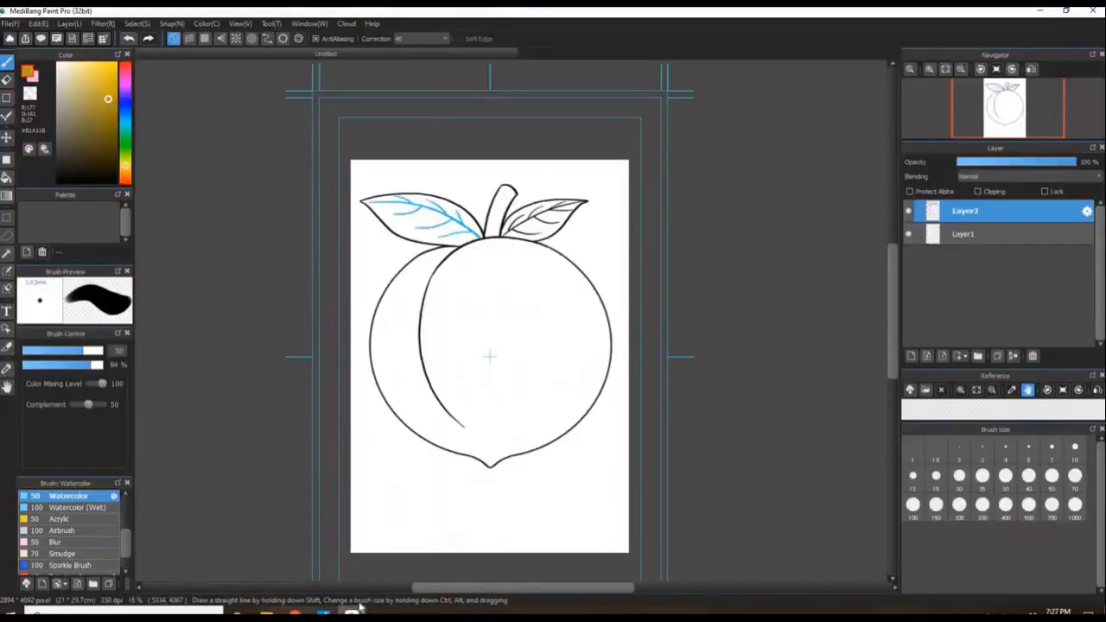
Step: On a new layer beneath the line art, paint the peach's body orange (#FF9700) with the Watercolor brush at size 400
left_click(911, 358)
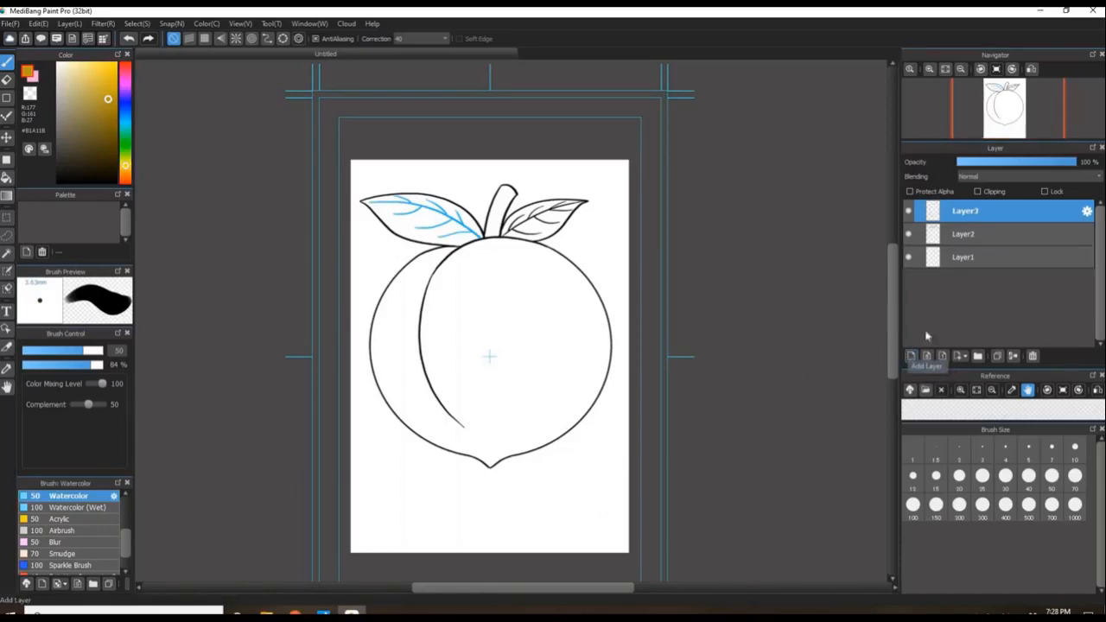
left_click_drag(972, 222, 974, 243)
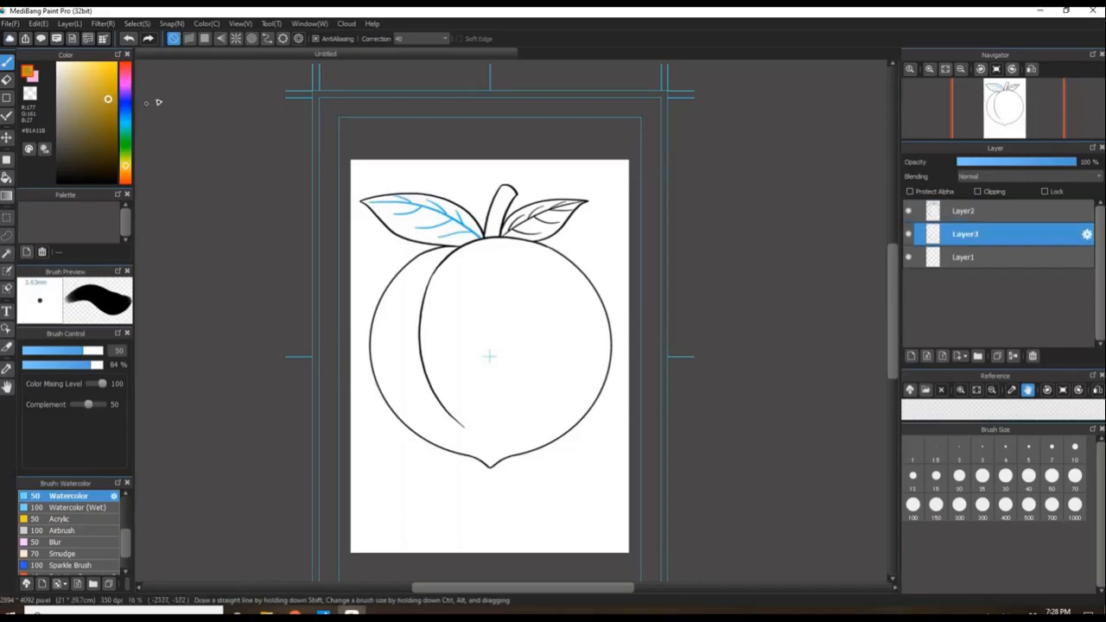
left_click(125, 172)
left_click_drag(111, 82, 123, 62)
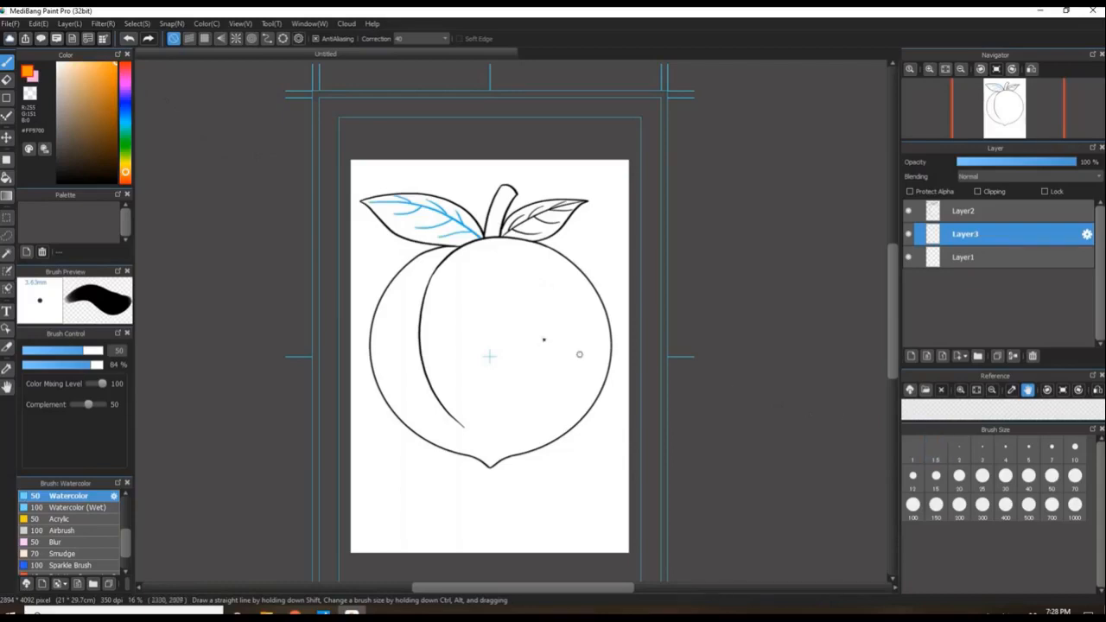
left_click(1005, 505)
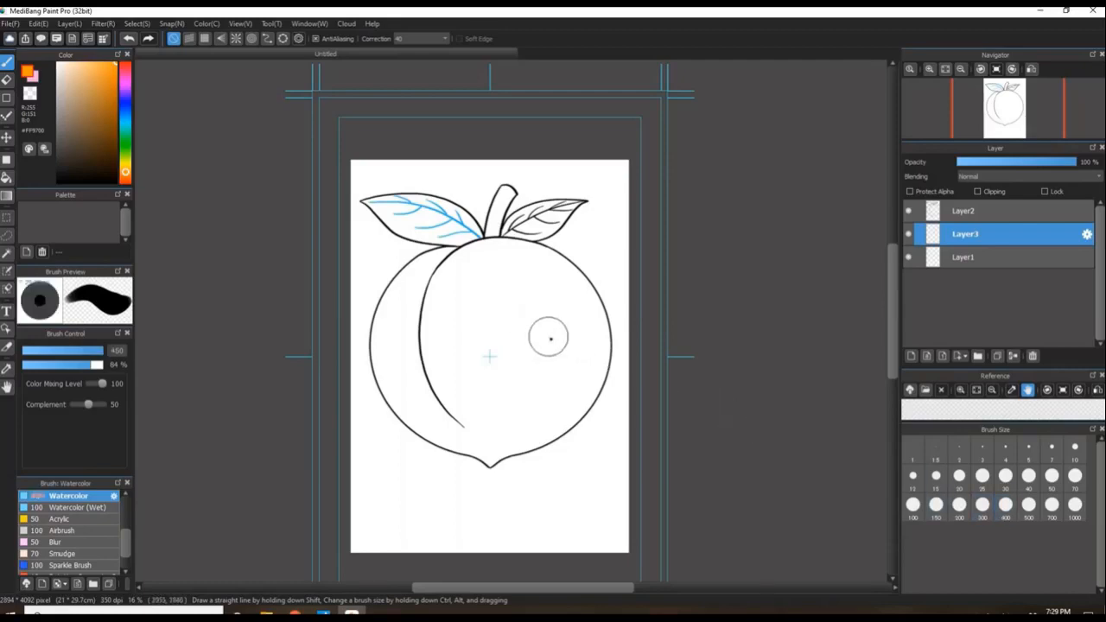
mouse_move(541, 323)
left_mouse_down()
mouse_move(559, 354)
mouse_move(537, 393)
mouse_move(563, 382)
mouse_move(568, 393)
mouse_move(474, 264)
mouse_move(488, 426)
mouse_move(577, 385)
mouse_move(506, 404)
mouse_move(504, 285)
mouse_move(469, 333)
mouse_move(448, 428)
mouse_move(392, 348)
mouse_move(493, 269)
mouse_move(478, 266)
mouse_move(581, 287)
mouse_move(548, 270)
mouse_move(586, 362)
mouse_move(549, 412)
mouse_move(491, 432)
mouse_move(438, 409)
mouse_move(517, 326)
mouse_move(490, 441)
mouse_move(585, 379)
mouse_move(580, 322)
mouse_move(534, 339)
mouse_move(473, 206)
mouse_move(395, 298)
mouse_move(412, 403)
mouse_move(471, 435)
mouse_move(509, 391)
mouse_move(527, 402)
mouse_move(590, 359)
mouse_move(589, 285)
left_mouse_up()
Step: Paint both leaves green (#118338) on a new layer beneath the orange layer, filling the leaf edges with a size 70 brush
left_click(126, 136)
left_click(109, 121)
left_click_drag(385, 206, 450, 228)
left_click(911, 356)
mouse_move(544, 220)
left_mouse_down()
mouse_move(502, 252)
mouse_move(511, 270)
left_mouse_up()
left_click_drag(981, 246, 981, 261)
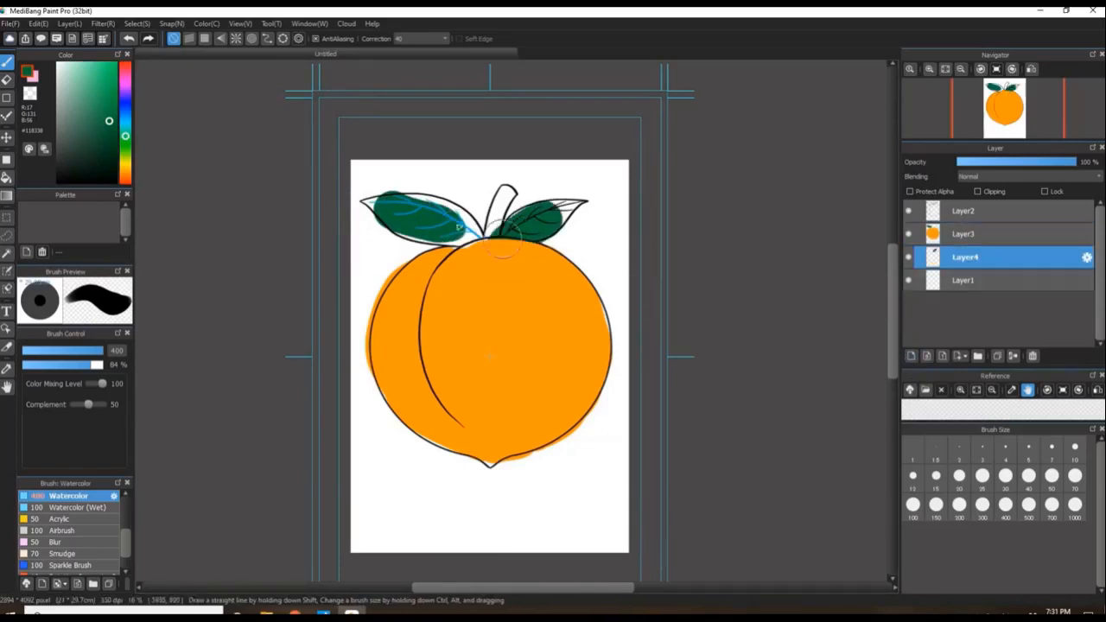
left_click(983, 475)
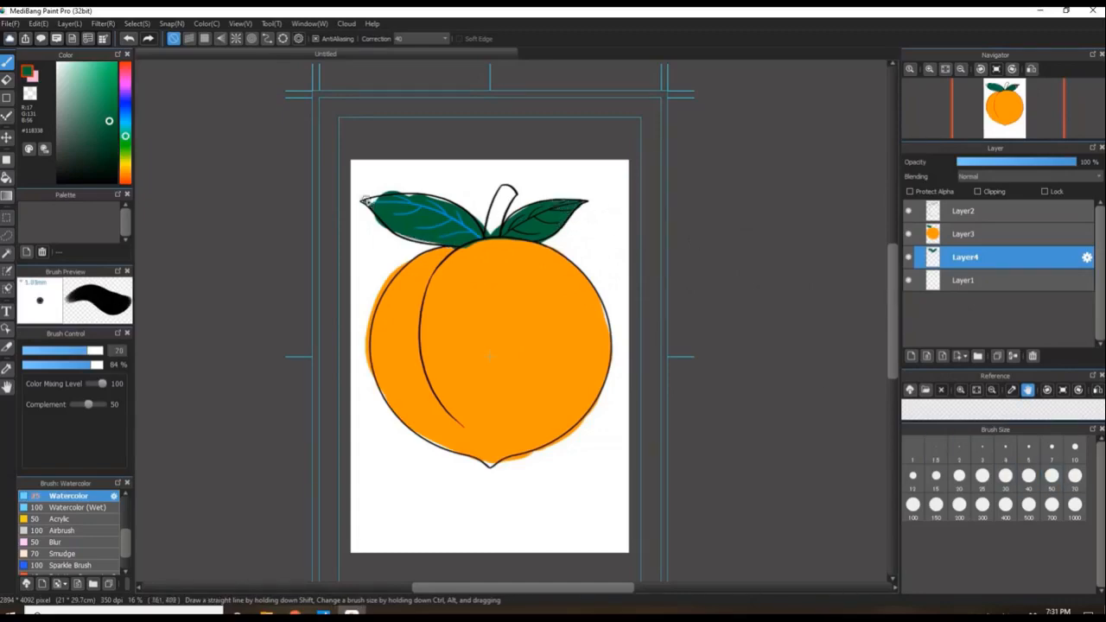
left_click_drag(432, 200, 471, 231)
Step: Add a new layer above the peach line art and set the brush to black (#000000) at size 25
scroll(435, 222, "up", 1)
scroll(496, 165, "up", 1)
left_click(982, 213)
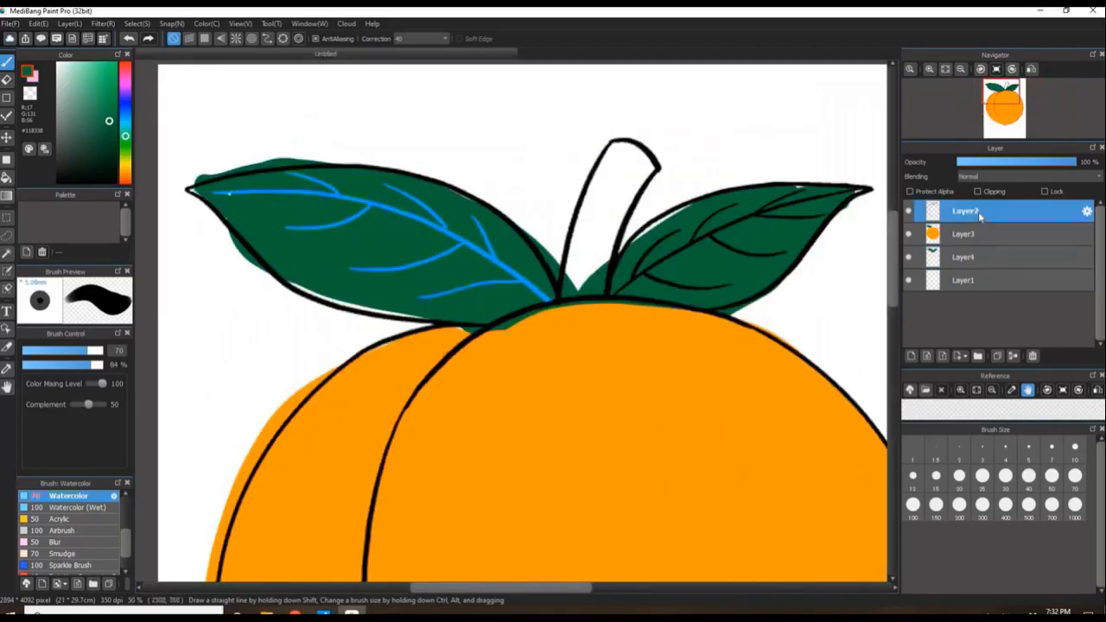
left_click(910, 355)
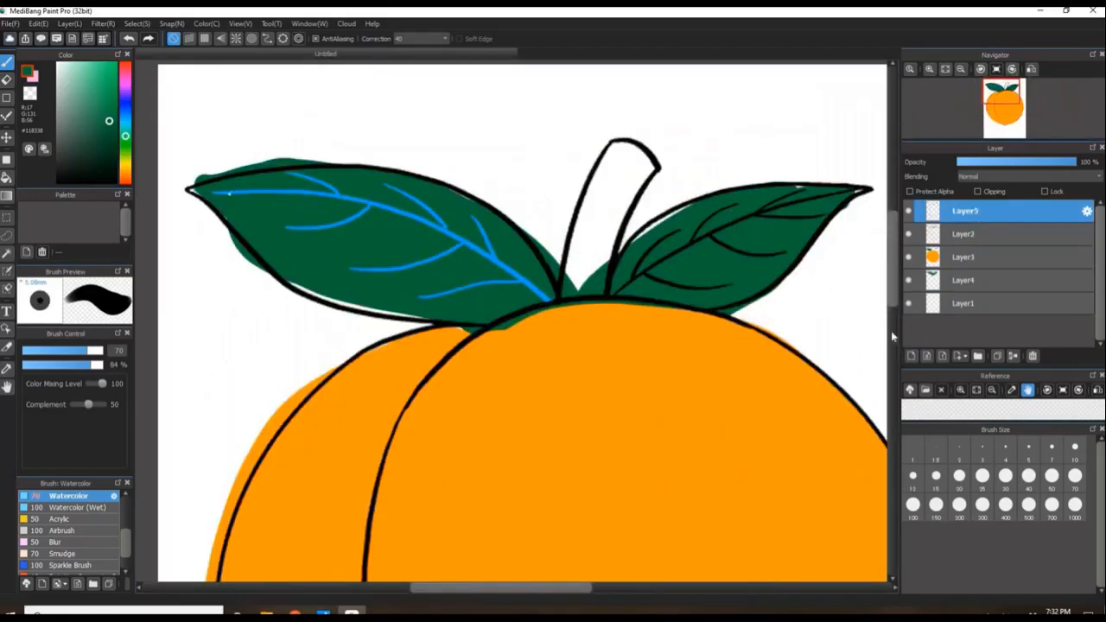
left_click(960, 475)
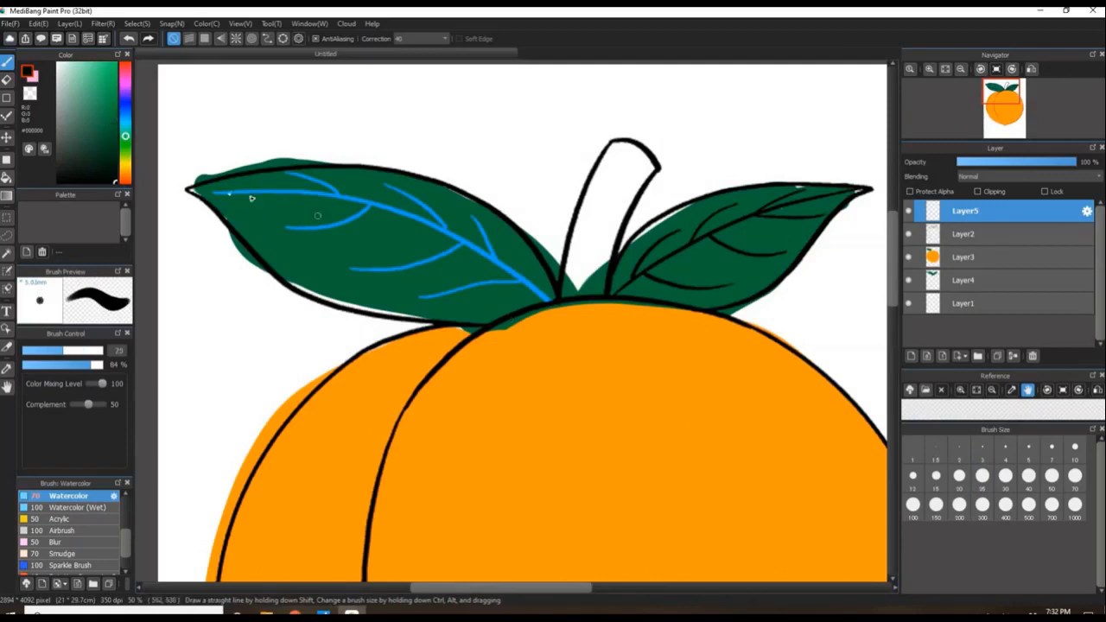
Step: Try tracing the left leaf's central vein with the brush stroke correction set to 6
left_click(421, 38)
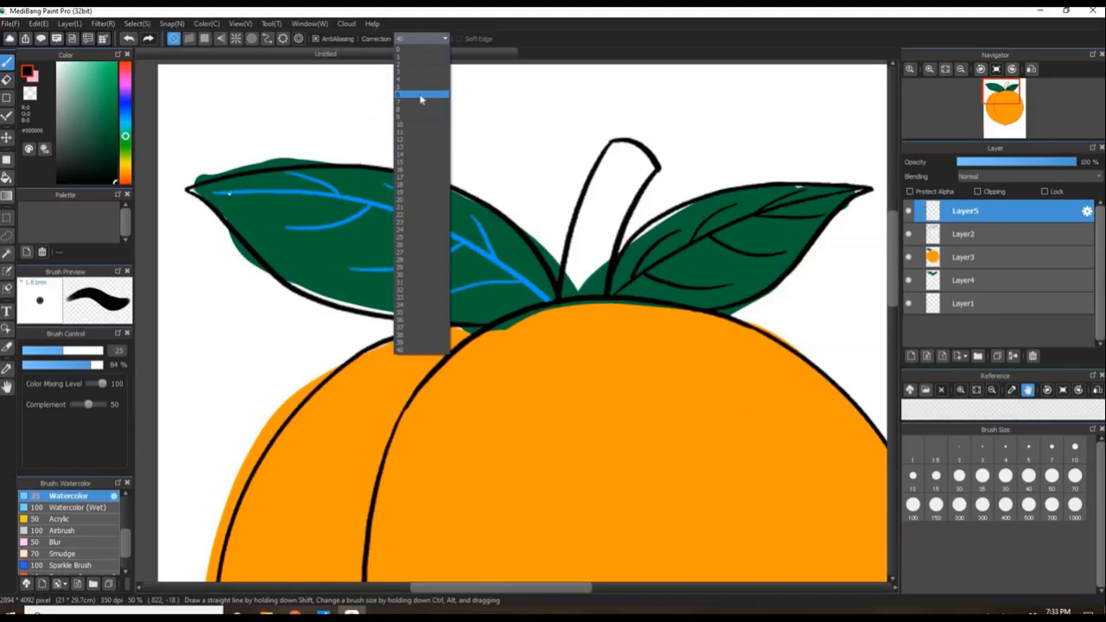
left_click(415, 95)
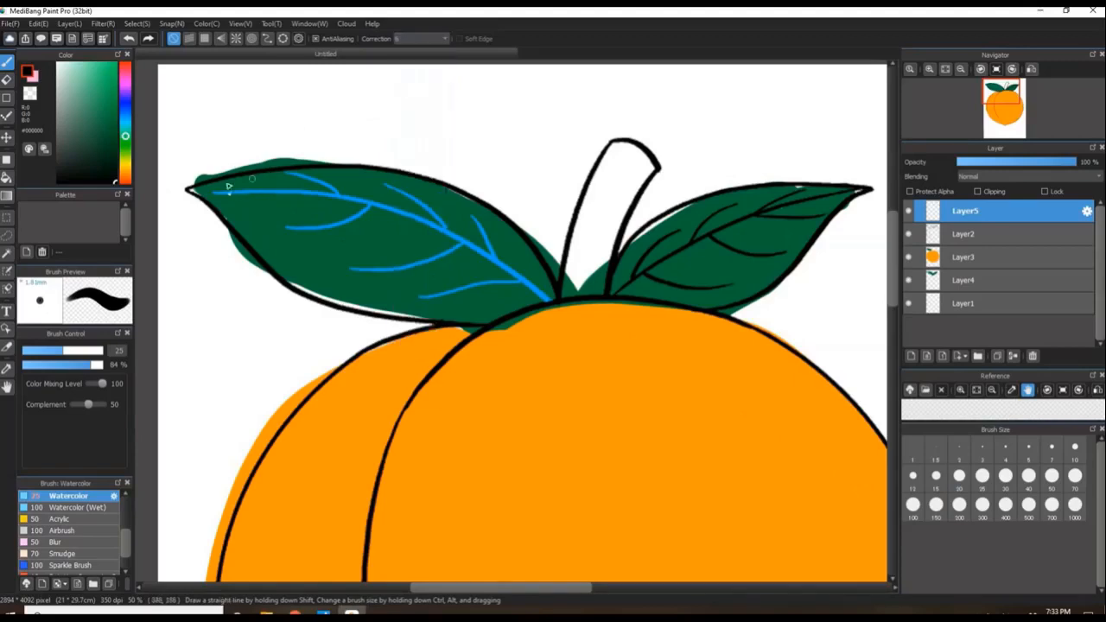
mouse_move(248, 194)
left_mouse_down()
mouse_move(324, 193)
mouse_move(423, 222)
mouse_move(543, 297)
left_mouse_up()
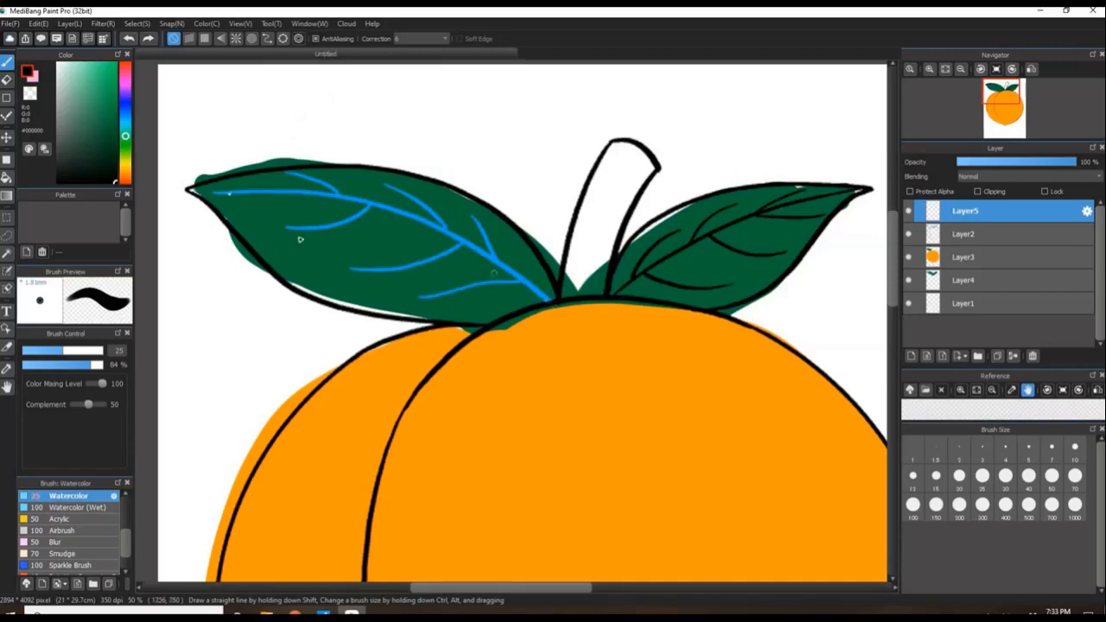
Step: Set the stroke correction to 37 and trace the left leaf's blue central and side veins in black
left_click(420, 38)
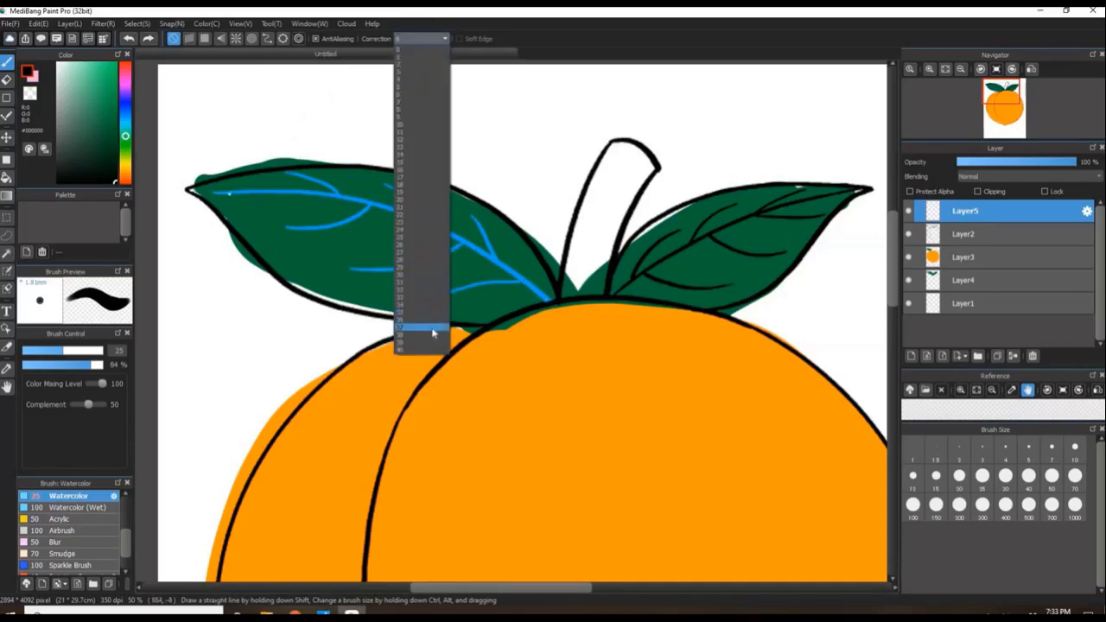
left_click(434, 330)
mouse_move(260, 194)
left_mouse_down()
mouse_move(348, 199)
mouse_move(416, 220)
mouse_move(537, 302)
left_mouse_up()
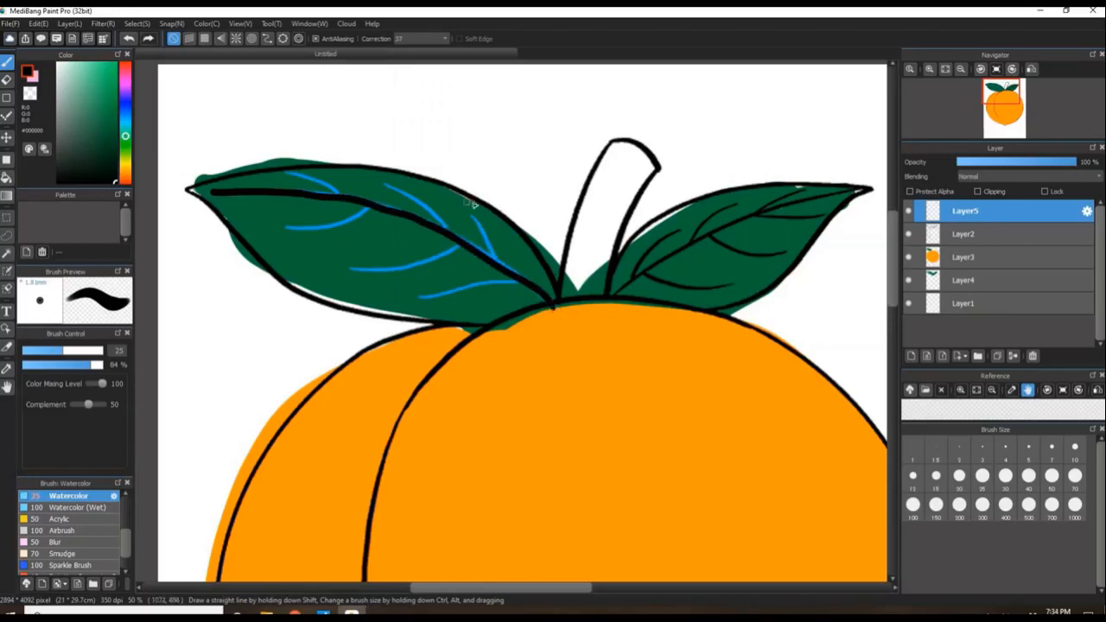
left_click_drag(470, 220, 500, 268)
left_click_drag(415, 295, 526, 279)
mouse_move(351, 271)
left_mouse_down()
mouse_move(461, 246)
mouse_move(433, 217)
mouse_move(453, 241)
left_mouse_up()
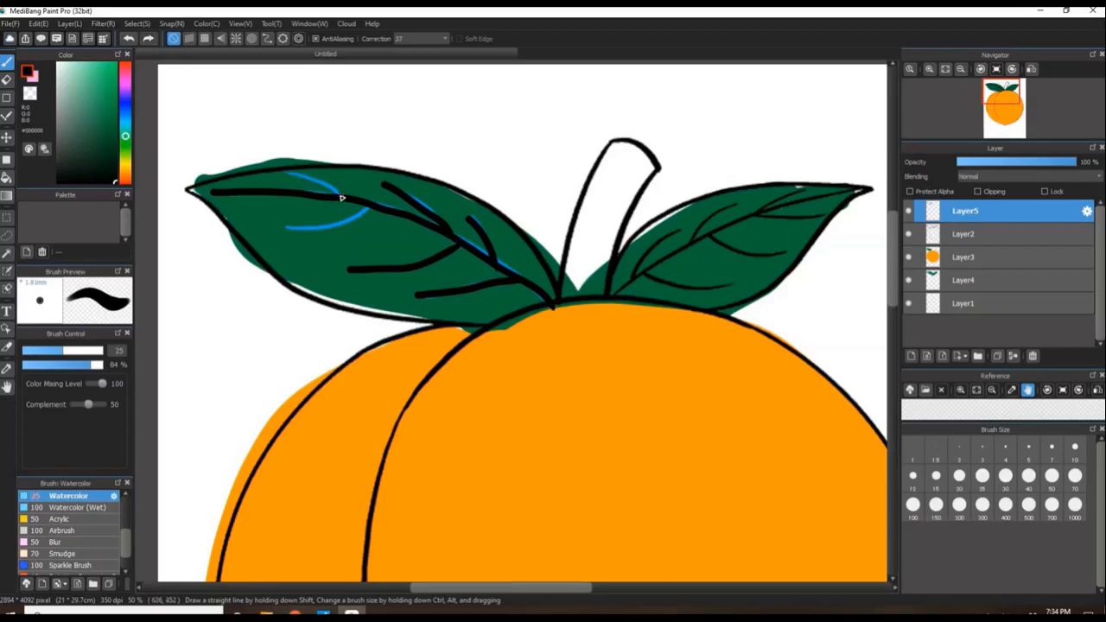
mouse_move(291, 175)
left_mouse_down()
mouse_move(341, 198)
mouse_move(338, 227)
mouse_move(369, 208)
left_mouse_up()
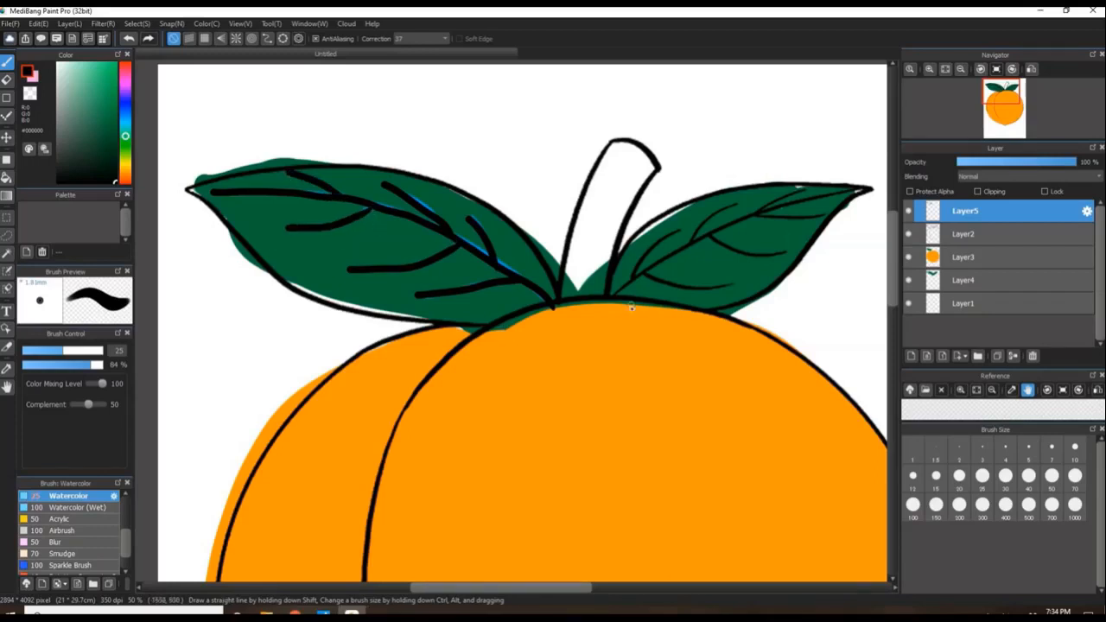
Step: Paint the stem brown (#854A49) on Layer4, the green leaf layer, using a size 100 brush
left_click(125, 181)
left_click_drag(85, 130, 84, 120)
left_click(914, 504)
left_click_drag(639, 162, 591, 276)
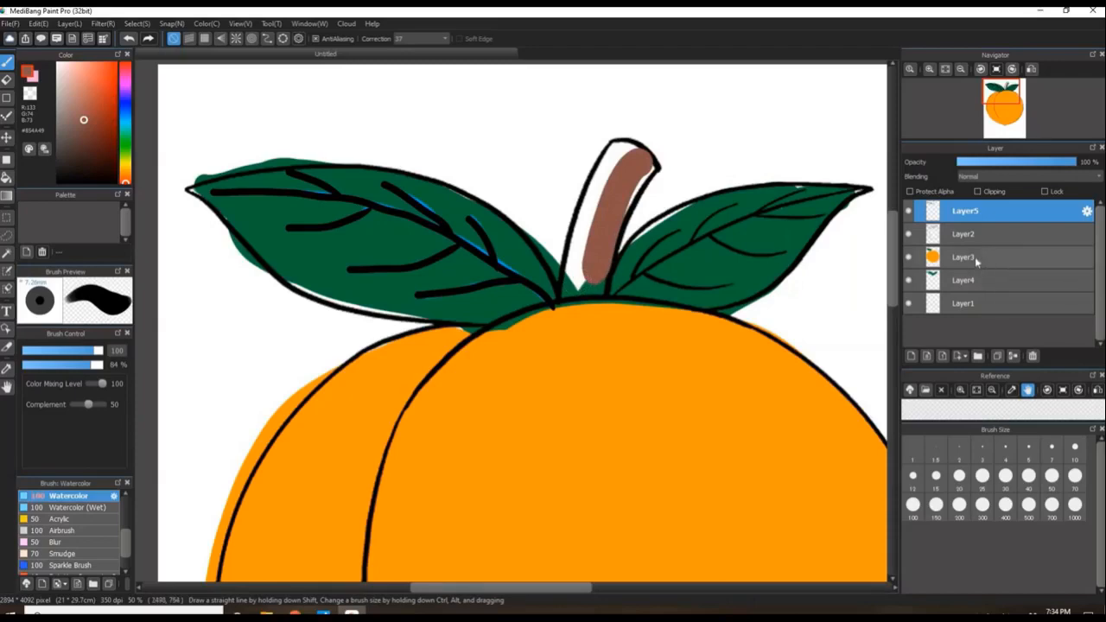
key("ctrl+z")
left_click(955, 287)
mouse_move(646, 164)
left_mouse_down()
mouse_move(593, 283)
mouse_move(595, 240)
mouse_move(629, 156)
mouse_move(605, 177)
mouse_move(577, 285)
left_mouse_up()
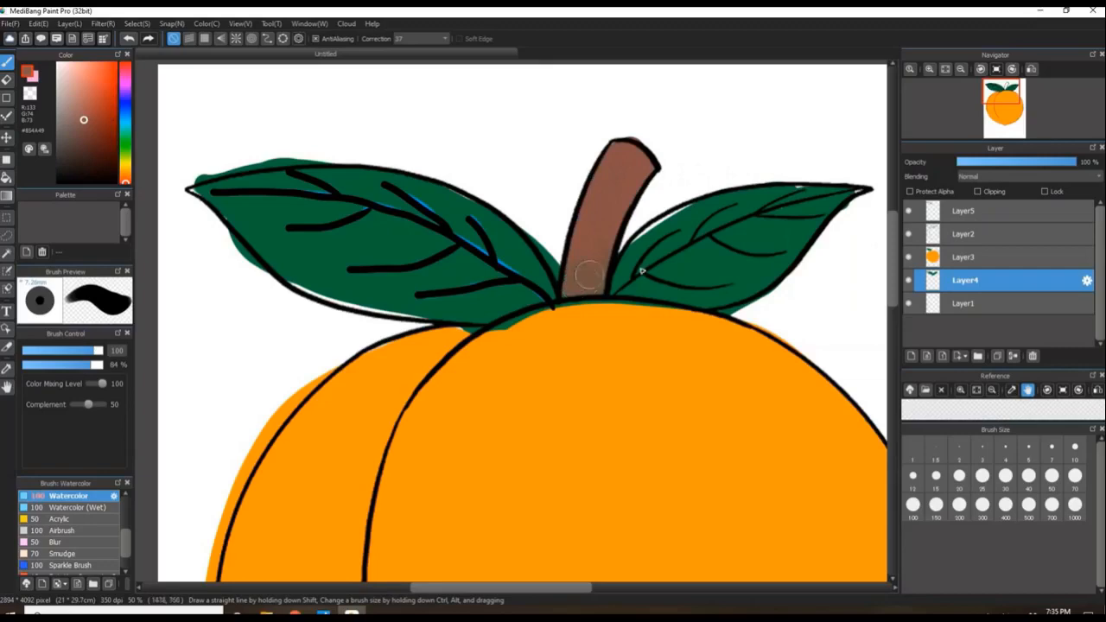
Step: Hide the four peach layers, Layer4, Layer3, Layer2 and Layer5, leaving only Layer1 visible
scroll(691, 281, "down", 1)
scroll(694, 348, "down", 1)
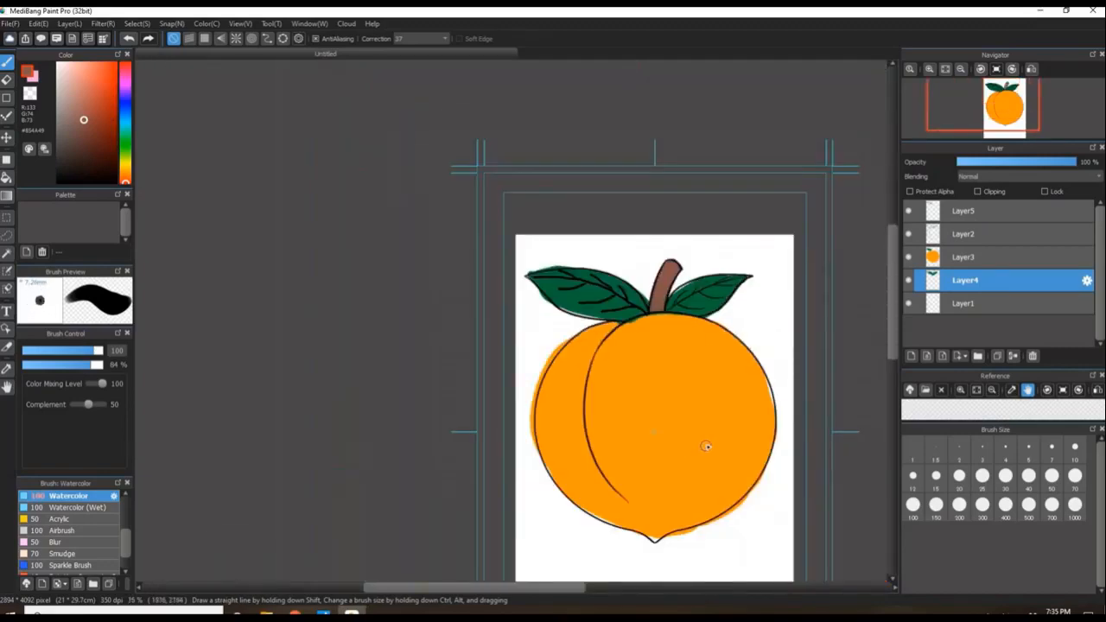
left_click(907, 280)
left_click(907, 256)
left_click(907, 235)
left_click(907, 211)
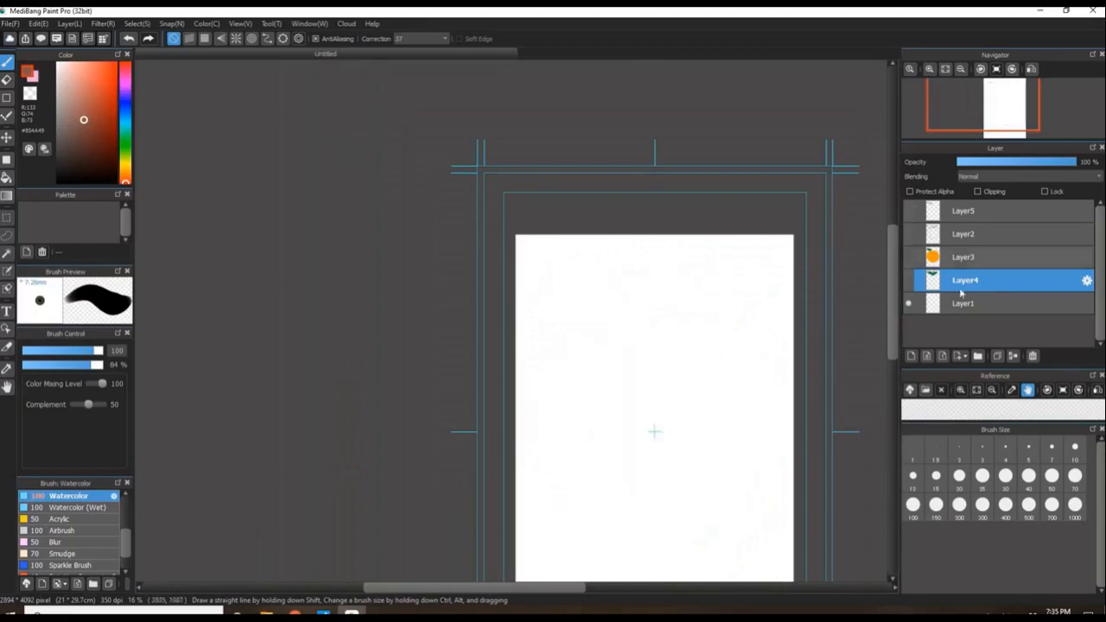
Step: Add a new layer and open the rose line art image as a layer above it
left_click(911, 356)
left_click(9, 23)
left_click(41, 132)
double_click(129, 126)
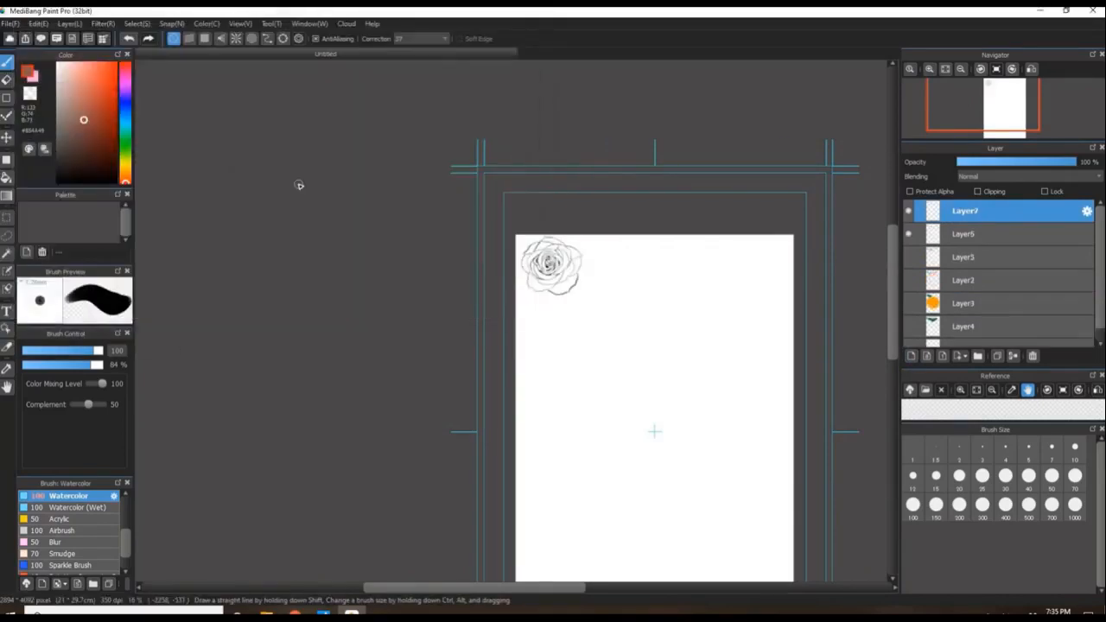
Step: Enlarge the rose with Transform to nearly the page width, center it horizontally, and set the brush color to pink (#C8008D)
left_click(138, 24)
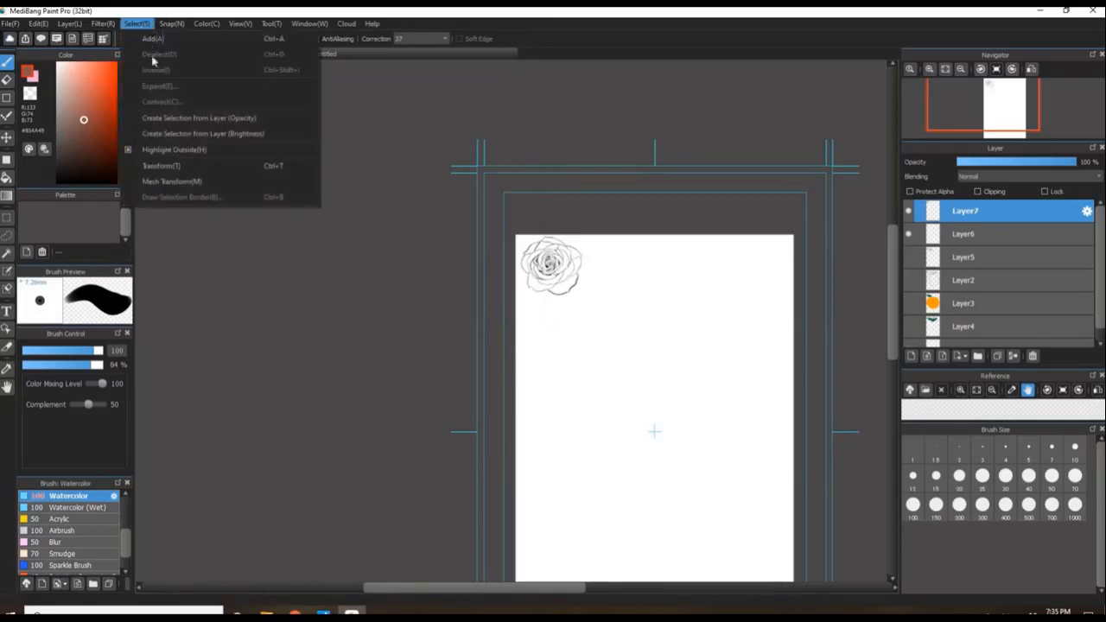
left_click(182, 167)
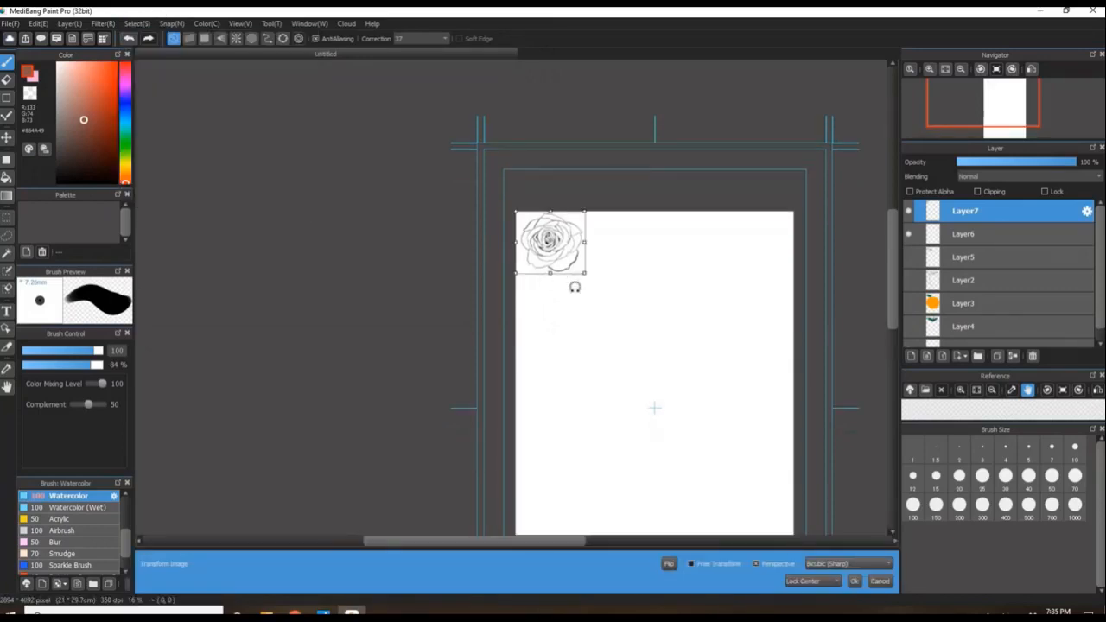
left_click_drag(587, 273, 778, 464)
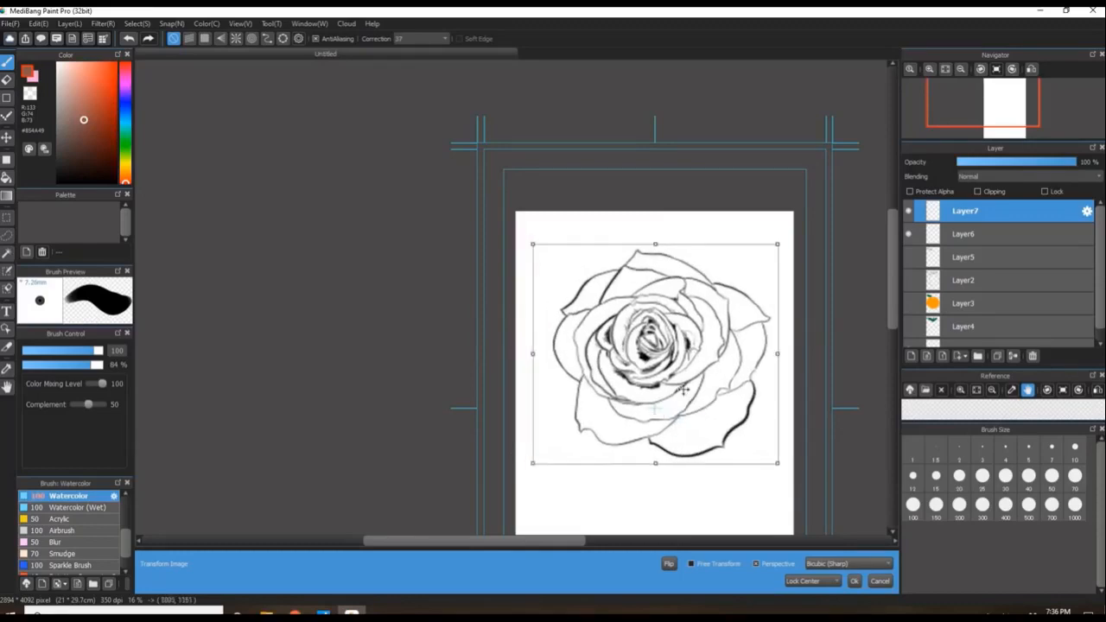
left_click(126, 77)
left_click(105, 89)
left_click(8, 65)
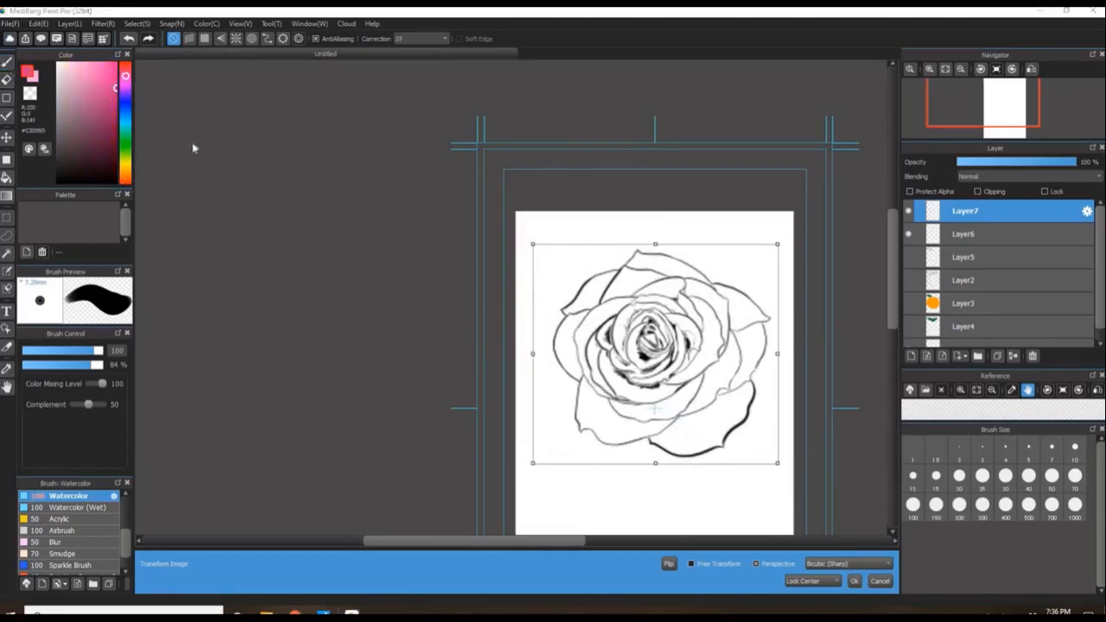
left_click(588, 331)
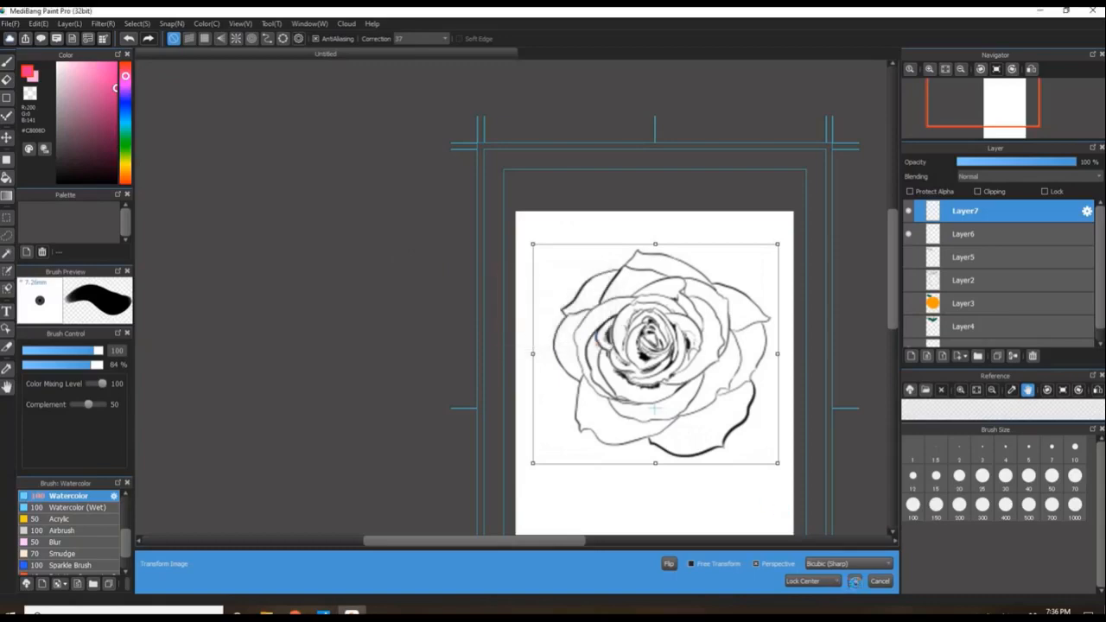
Step: Paint the whole rose pink on a new layer beneath its line art, using brush sizes 200 up to 700
left_click(910, 355)
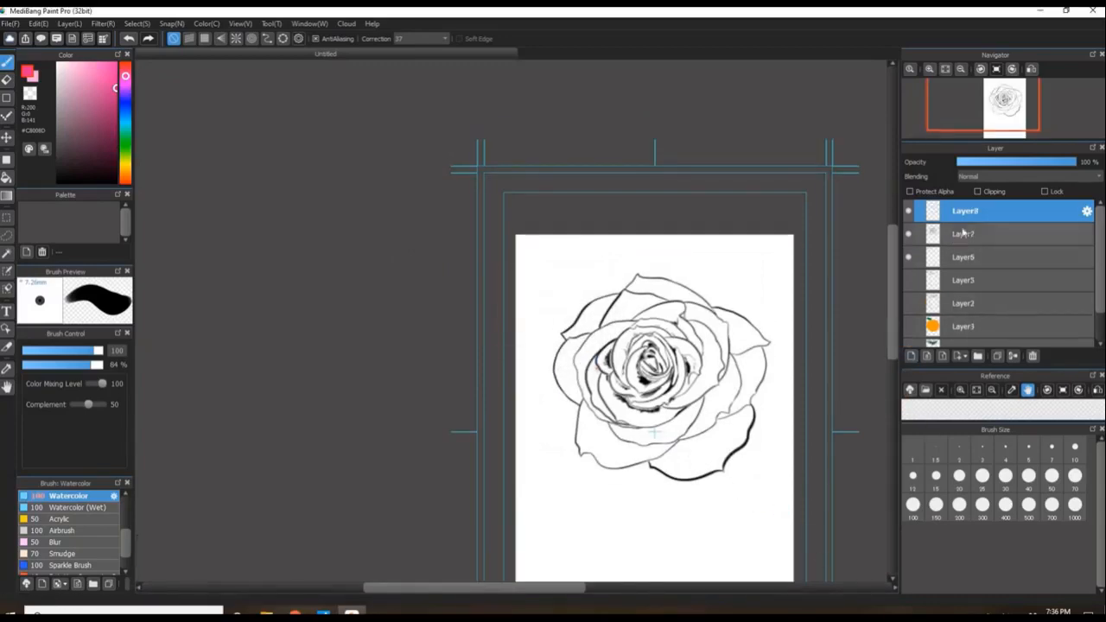
left_click_drag(966, 242, 966, 246)
left_click(960, 504)
mouse_move(623, 328)
left_mouse_down()
mouse_move(693, 329)
mouse_move(716, 401)
mouse_move(704, 428)
left_mouse_up()
left_click(983, 504)
left_click(1074, 505)
left_click(1051, 506)
mouse_move(645, 313)
left_mouse_down()
mouse_move(695, 336)
mouse_move(648, 346)
mouse_move(621, 376)
mouse_move(590, 370)
mouse_move(619, 330)
mouse_move(720, 344)
mouse_move(735, 367)
mouse_move(705, 429)
mouse_move(717, 426)
mouse_move(693, 450)
mouse_move(664, 445)
mouse_move(641, 421)
mouse_move(612, 439)
mouse_move(619, 403)
mouse_move(624, 443)
mouse_move(750, 343)
left_mouse_up()
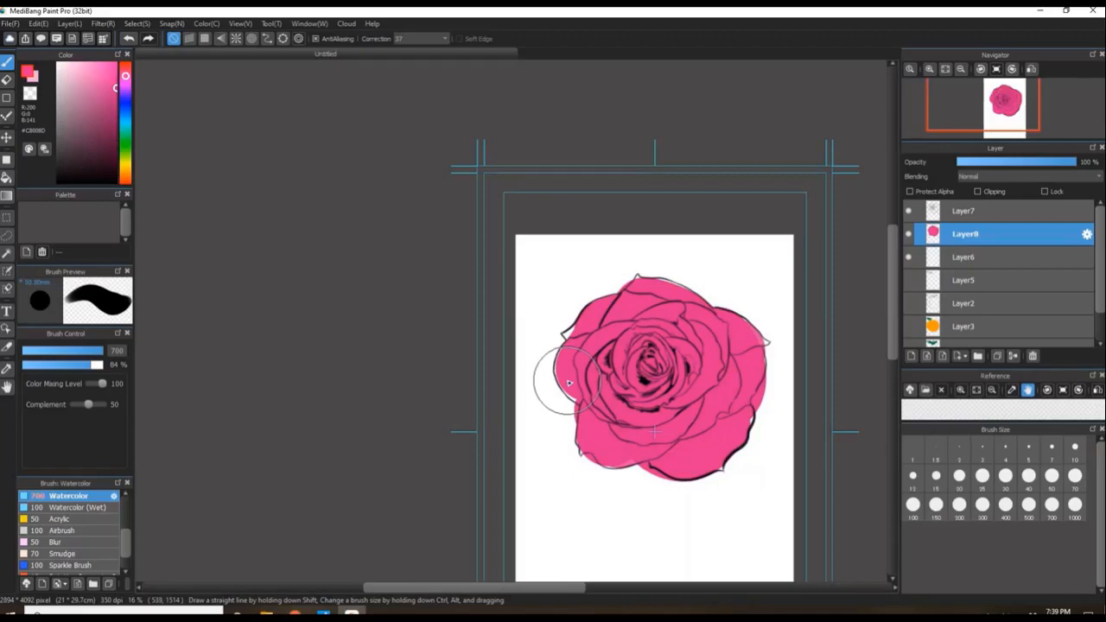
Step: Hide the rose's color and line art layers, and move the empty Layer6 below Layer4
left_click(908, 234)
left_click(908, 210)
left_click(938, 259)
scroll(973, 236, "down", 1)
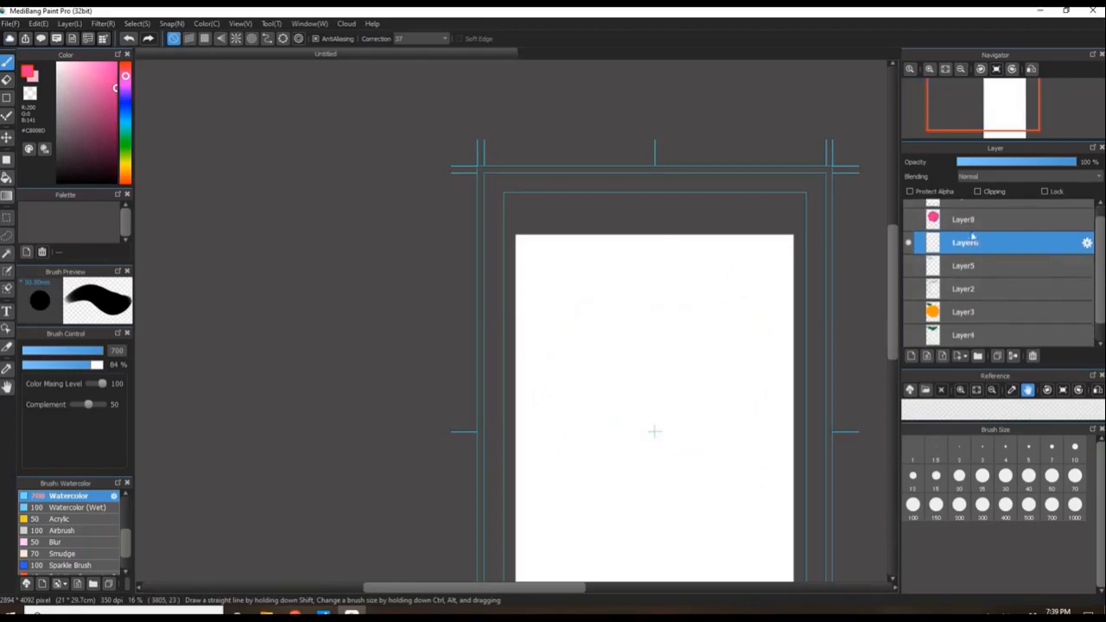
left_click_drag(975, 310, 979, 344)
Step: Make the peach layers Layer4, Layer3, Layer2 and Layer5 visible again
left_click(908, 312)
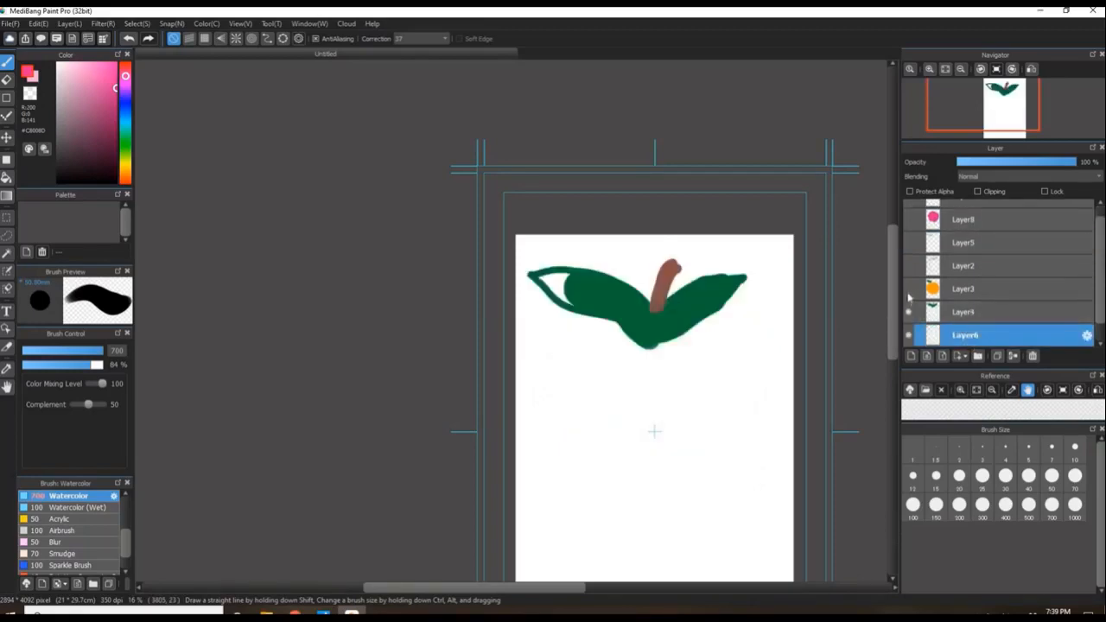
left_click(908, 289)
left_click(908, 265)
left_click(909, 243)
scroll(951, 335, "down", 1)
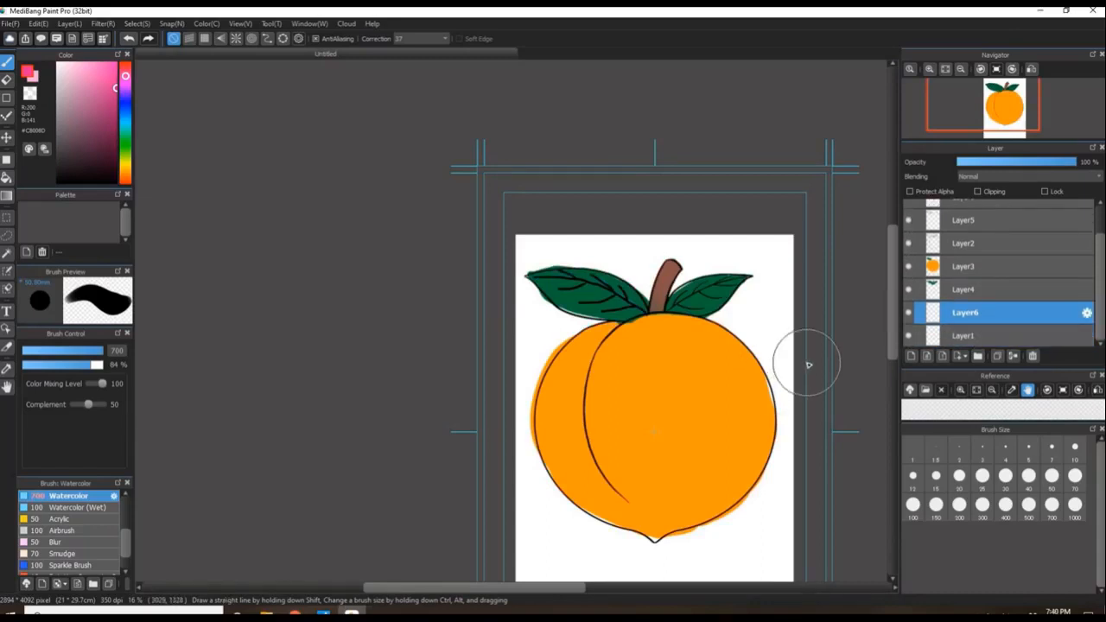
Step: Draw three light green (#8CFCA6) diagonal stripes behind the peach on Layer6 with the parallel snap and a size 100 brush
left_click(193, 40)
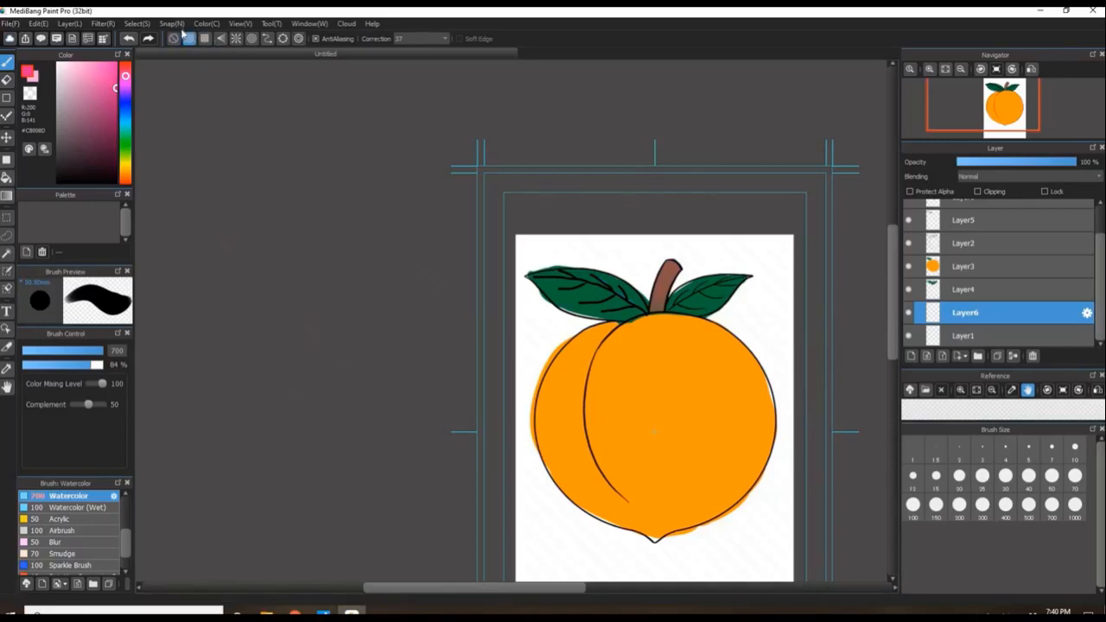
left_click(126, 138)
left_click_drag(90, 76, 84, 64)
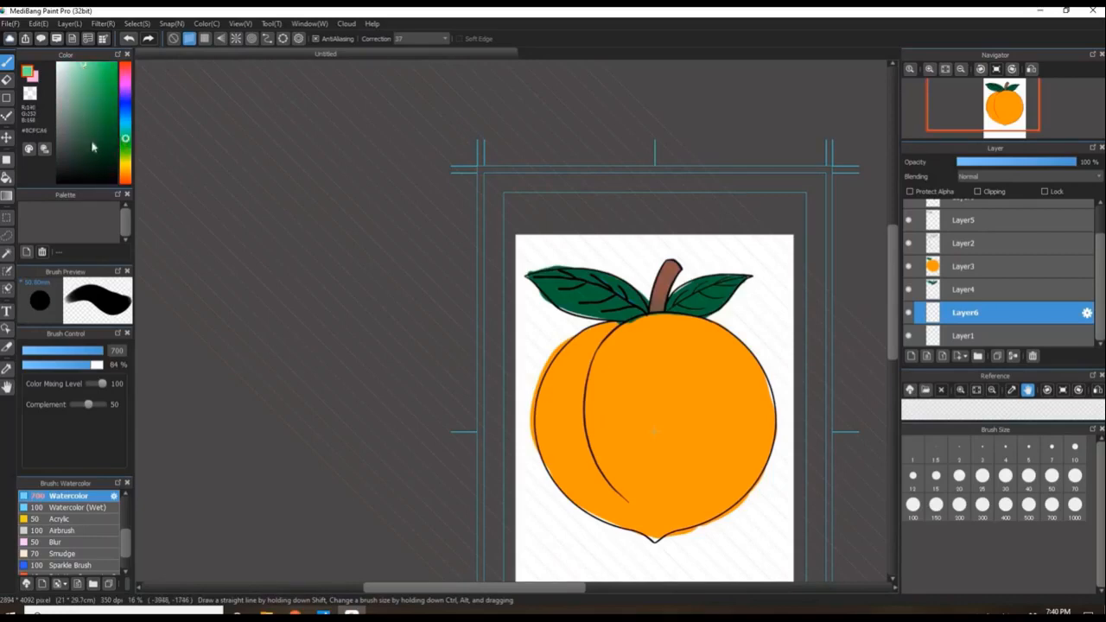
left_click(914, 504)
left_click_drag(518, 297, 809, 569)
mouse_move(512, 232)
left_mouse_down()
mouse_move(755, 499)
mouse_move(802, 528)
mouse_move(831, 507)
left_mouse_up()
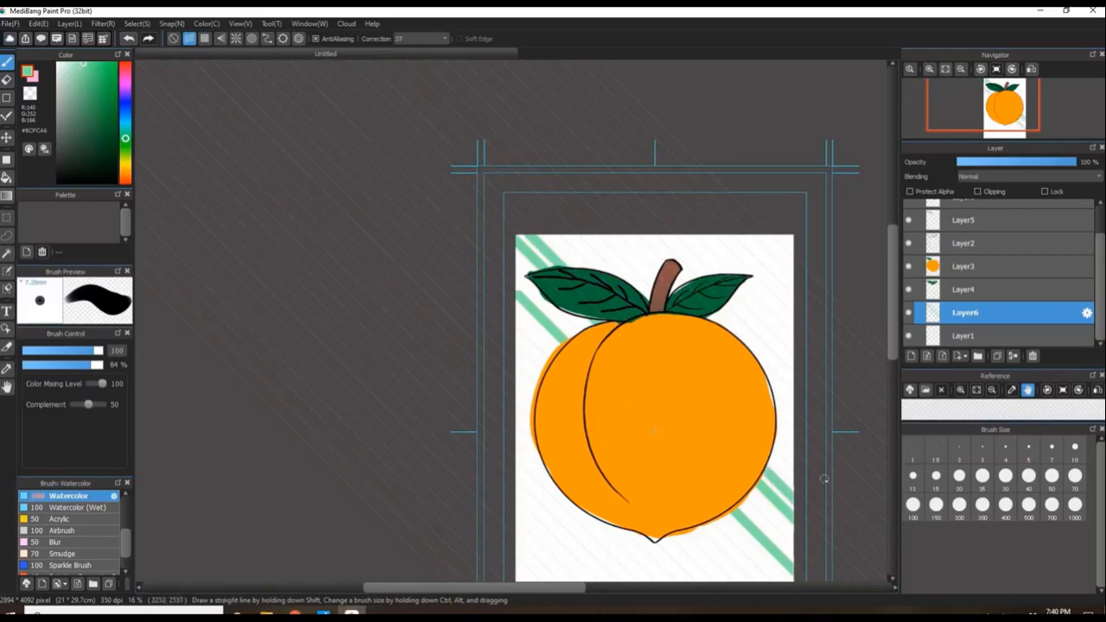
key("ctrl+z")
left_click_drag(558, 231, 803, 475)
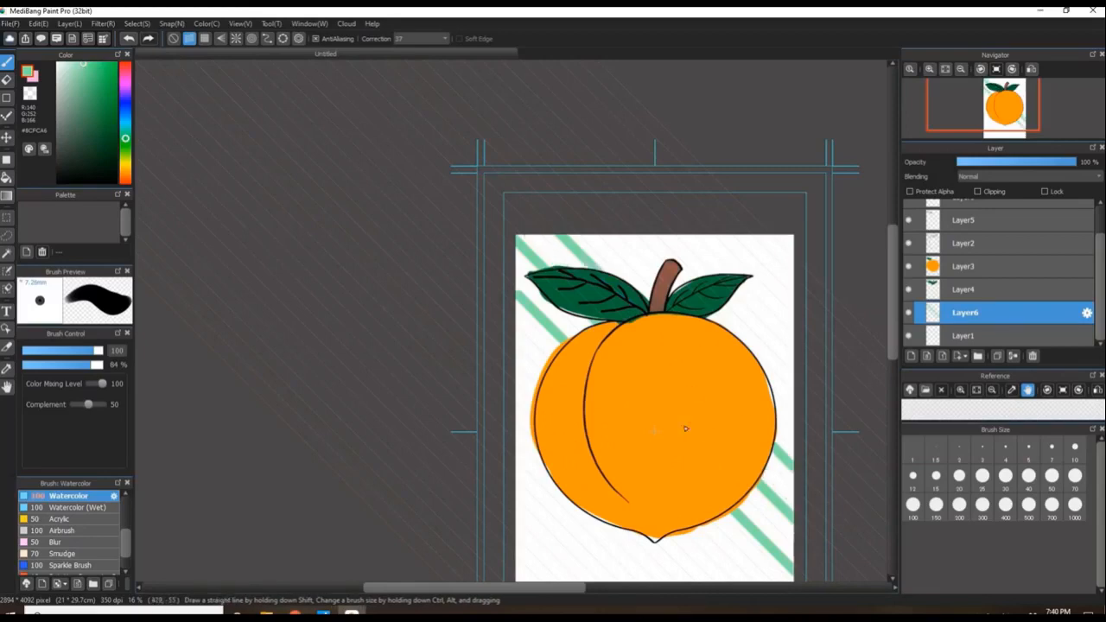
Step: Draw four horizontal and two vertical blue (#2AA7E9) lines behind the peach with the crisscross snap
left_click(204, 38)
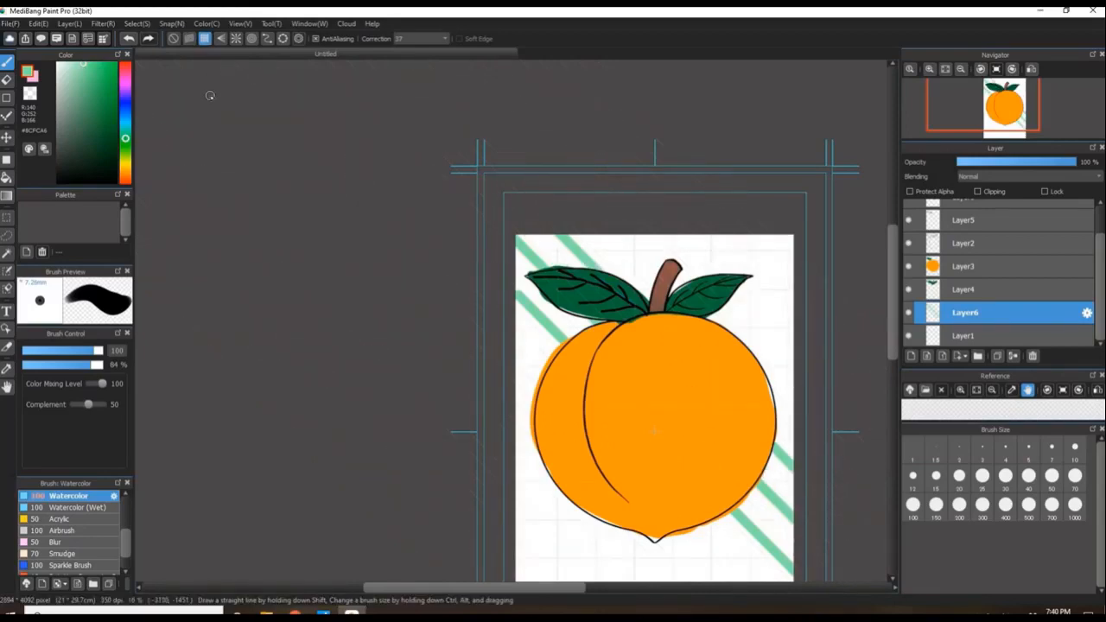
left_click(106, 72)
left_click_drag(483, 360, 804, 360)
left_click_drag(459, 282, 782, 282)
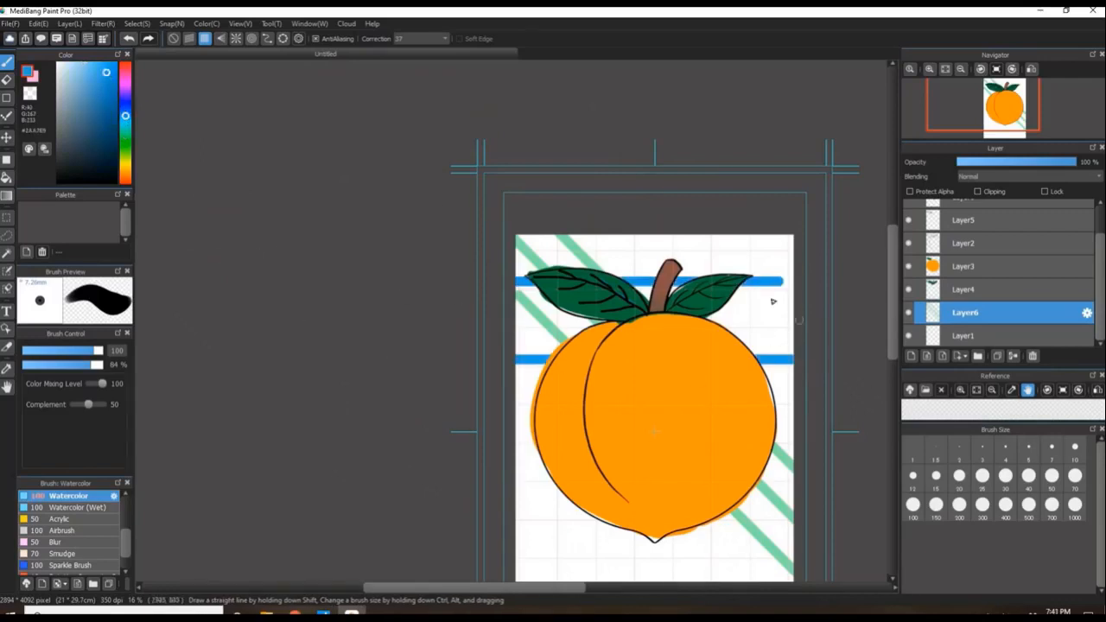
left_click_drag(614, 223, 614, 581)
left_click_drag(752, 168, 752, 583)
left_click_drag(799, 477, 510, 477)
left_click_drag(497, 550, 845, 549)
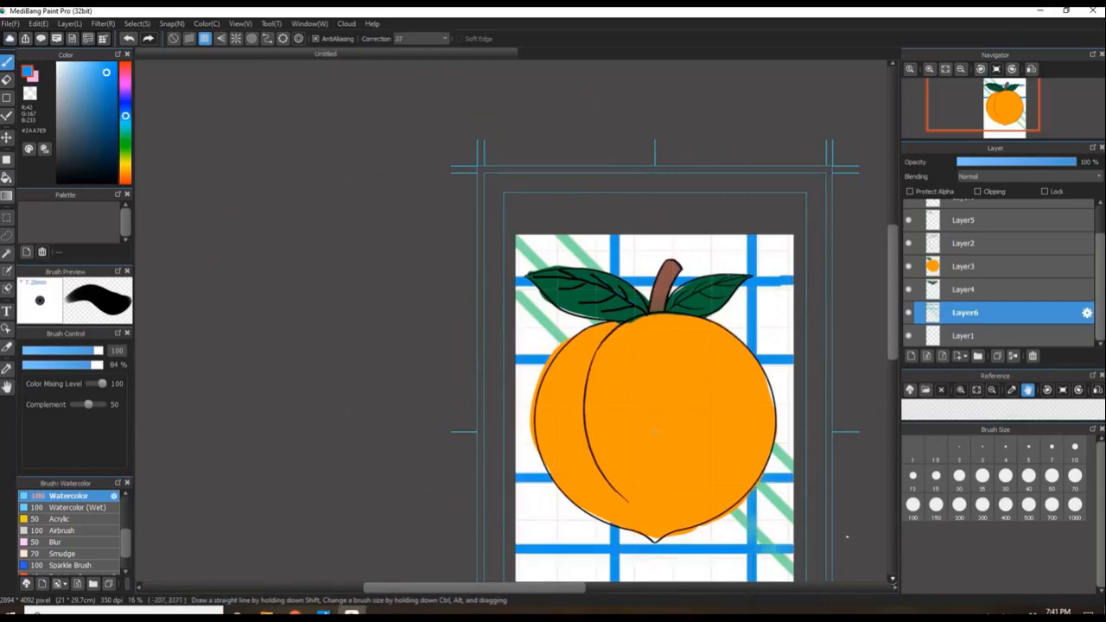
Step: Draw red (#E92A2A) rays behind the peach with a size 400 brush and the radial snap centered on the page
left_click(236, 38)
left_click(652, 433)
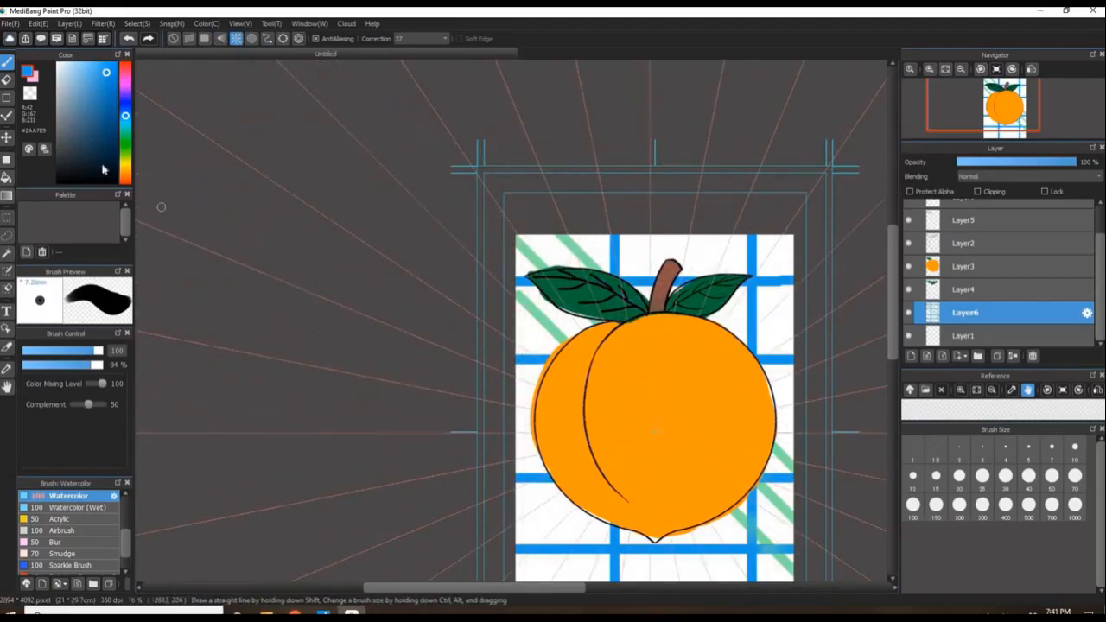
left_click(126, 74)
left_click(1004, 513)
mouse_move(671, 425)
left_mouse_down()
mouse_move(799, 368)
mouse_move(518, 262)
left_mouse_up()
left_click_drag(660, 406, 694, 237)
scroll(679, 557, "down", 3)
left_click(7, 388)
mouse_move(666, 534)
left_mouse_down()
mouse_move(565, 311)
mouse_move(534, 411)
mouse_move(546, 554)
left_mouse_up()
scroll(565, 311, "up", 3)
left_click(7, 62)
left_click_drag(492, 428, 418, 531)
left_click_drag(574, 385, 679, 529)
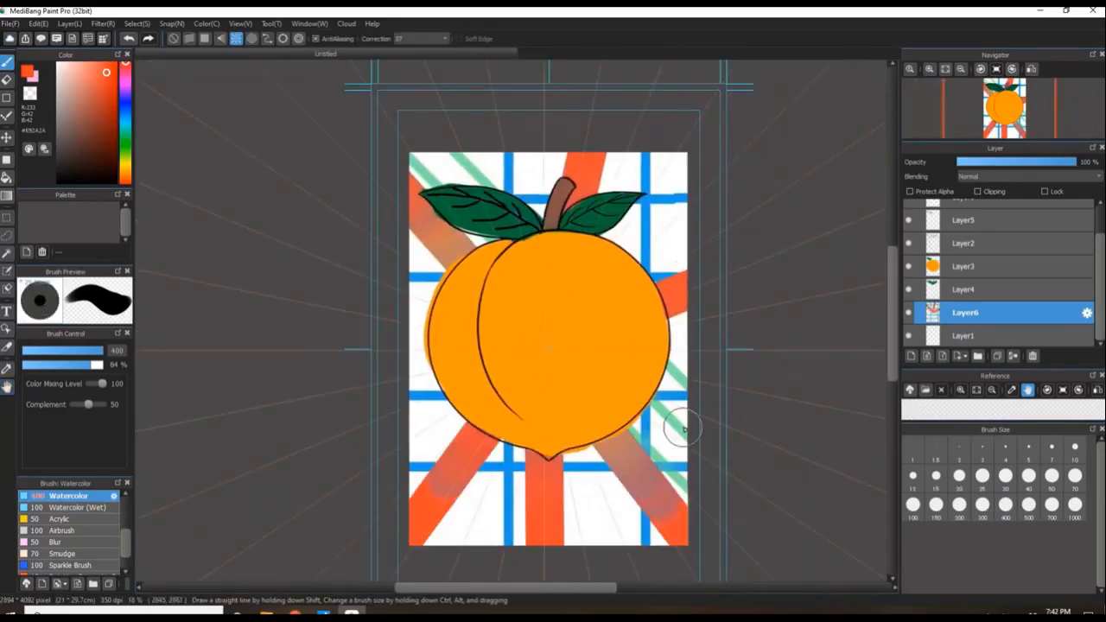
Step: Turn the snap off and erase the stripes, grid lines and rays around the peach with a size 1000 eraser
key("e")
left_click(174, 38)
mouse_move(415, 194)
left_mouse_down()
mouse_move(548, 161)
mouse_move(538, 469)
mouse_move(670, 268)
left_mouse_up()
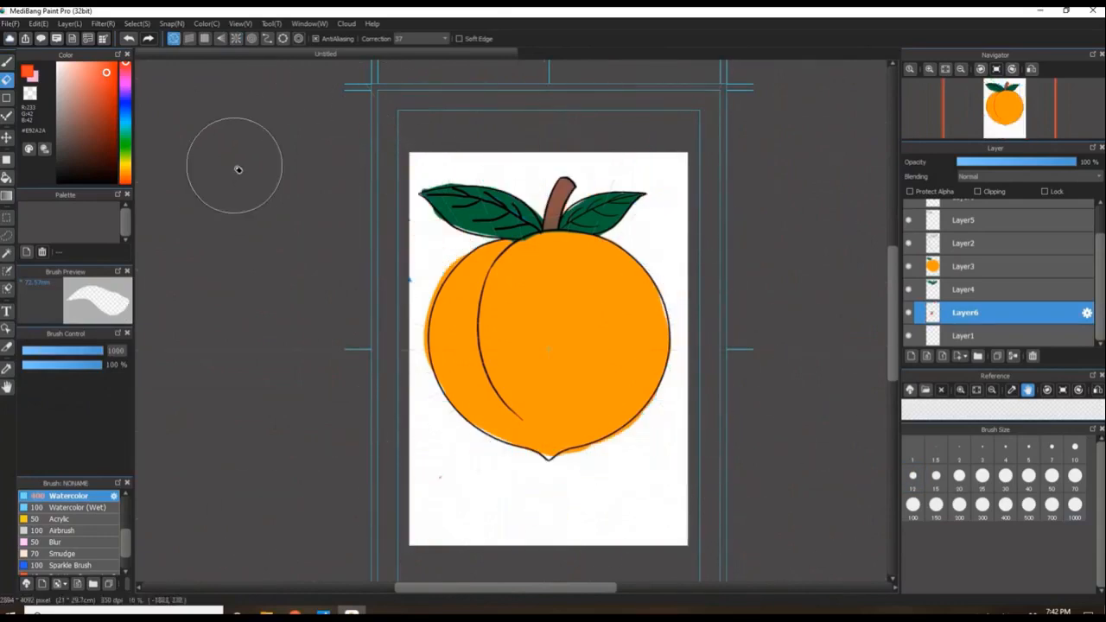
Step: Try yellow (#FFEE00) circular strokes behind the peach with the circle snap, and erase them with the snap off
key("b")
left_click(120, 122)
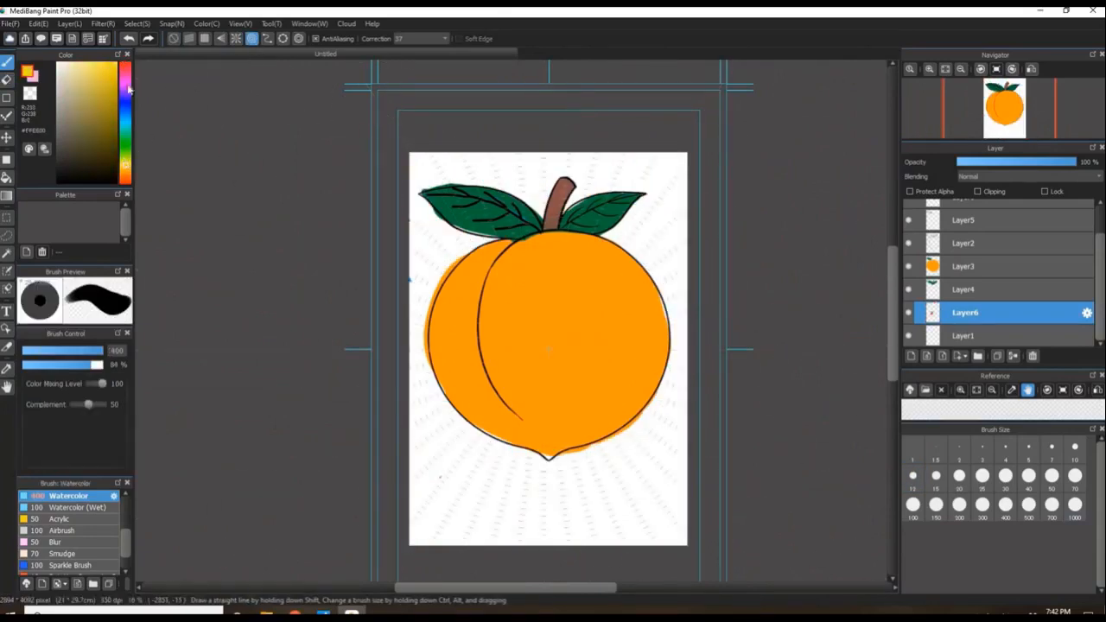
mouse_move(432, 262)
left_mouse_down()
mouse_move(699, 383)
mouse_move(429, 266)
left_mouse_up()
mouse_move(415, 168)
left_mouse_down()
mouse_move(718, 445)
mouse_move(408, 170)
mouse_move(359, 186)
mouse_move(390, 173)
mouse_move(704, 261)
mouse_move(720, 514)
mouse_move(564, 514)
mouse_move(416, 343)
left_mouse_up()
left_click(173, 39)
key("e")
Step: Create an ellipse snap below the peach's lower-left side, paint a purple (#C000FF) size 400 ring along it, and remove the snap
left_click(283, 38)
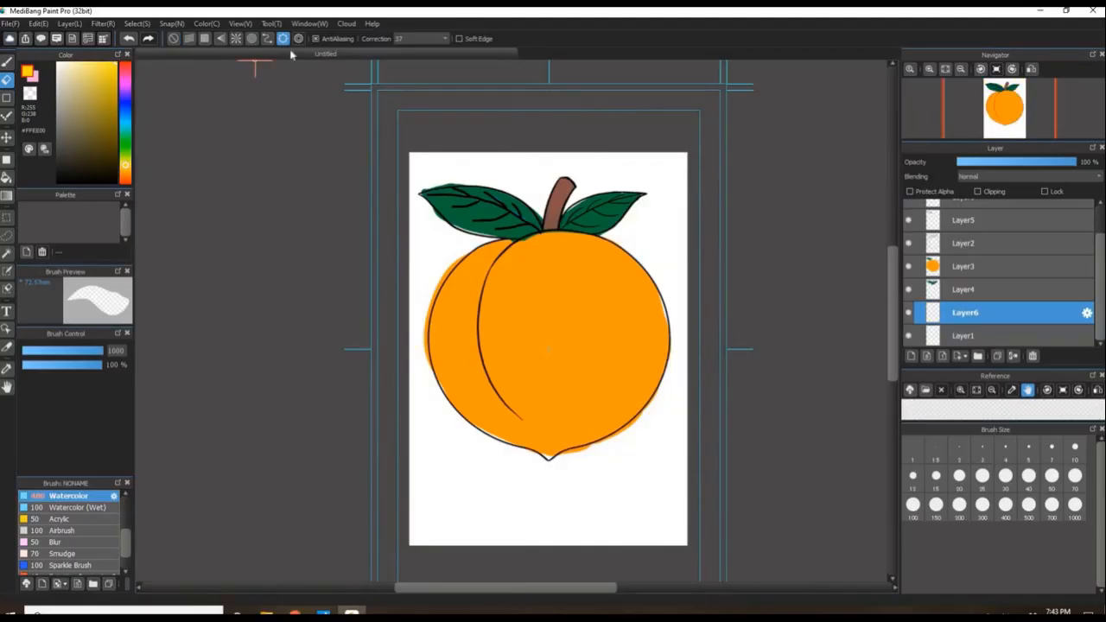
key("b")
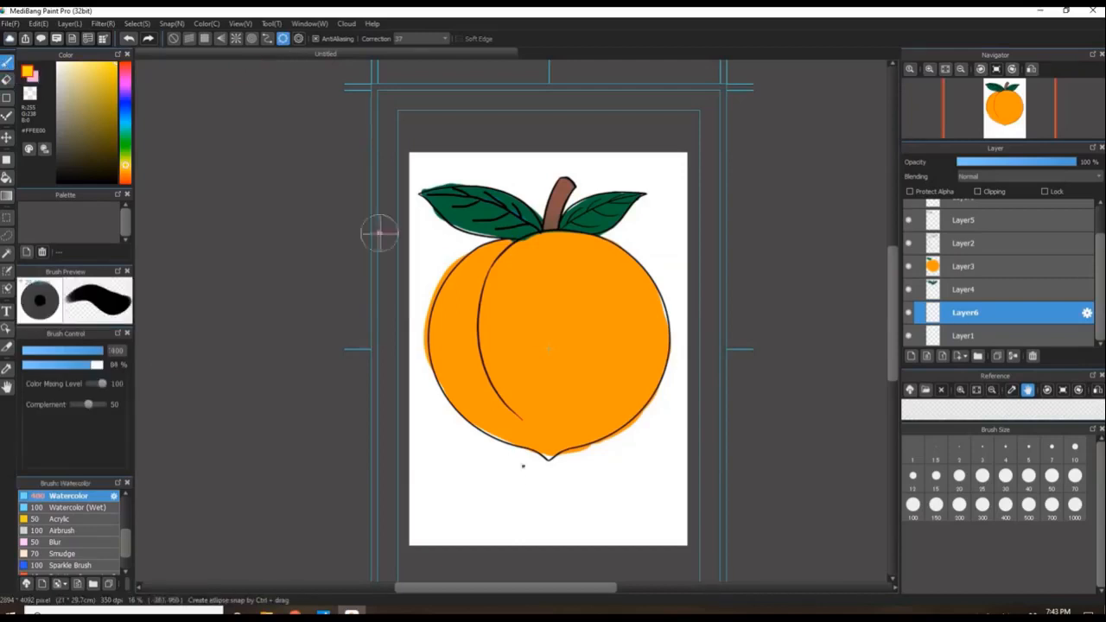
left_click_drag(445, 469, 490, 527)
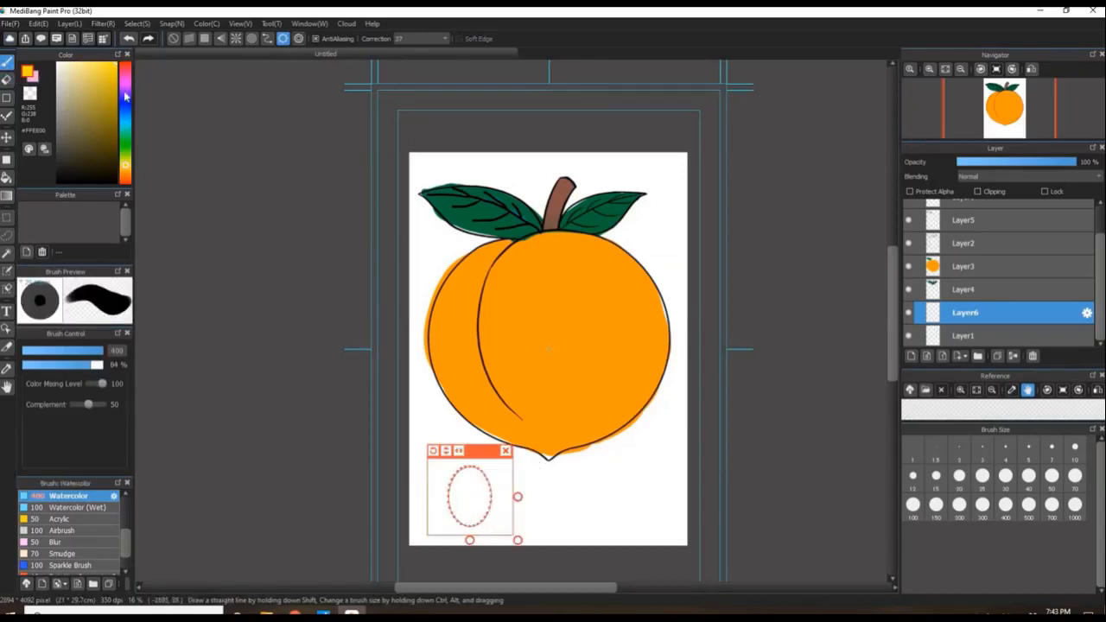
left_click_drag(423, 478, 445, 491)
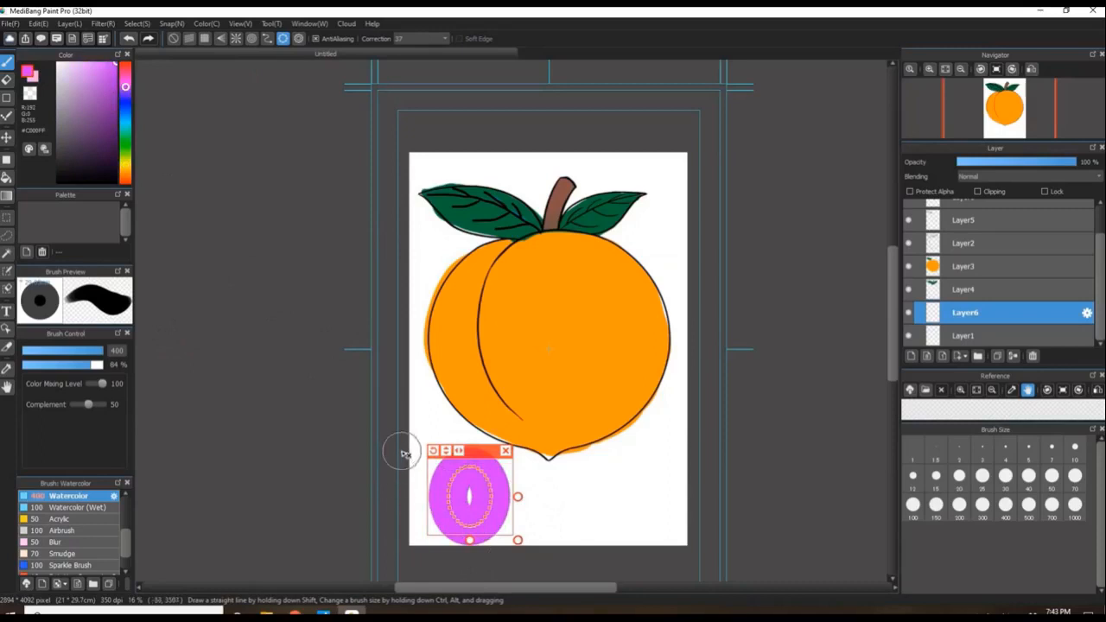
left_click(505, 450)
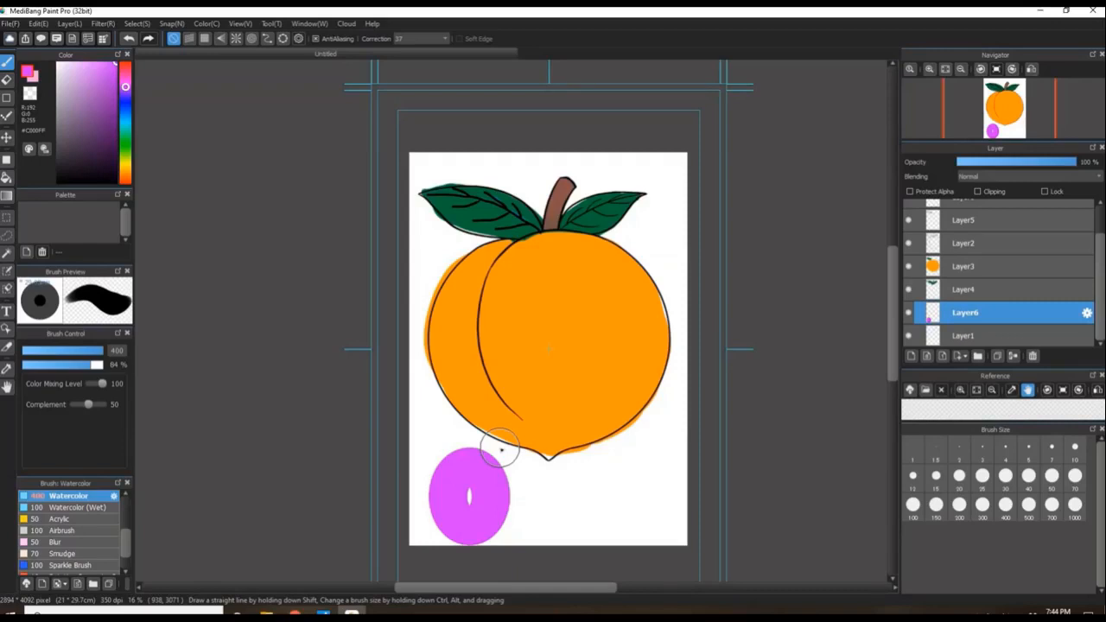
Step: Save the artwork to the Desktop as a JPEG named "Peach and Rose", accepting the loss of layers and the default quality
left_click(9, 23)
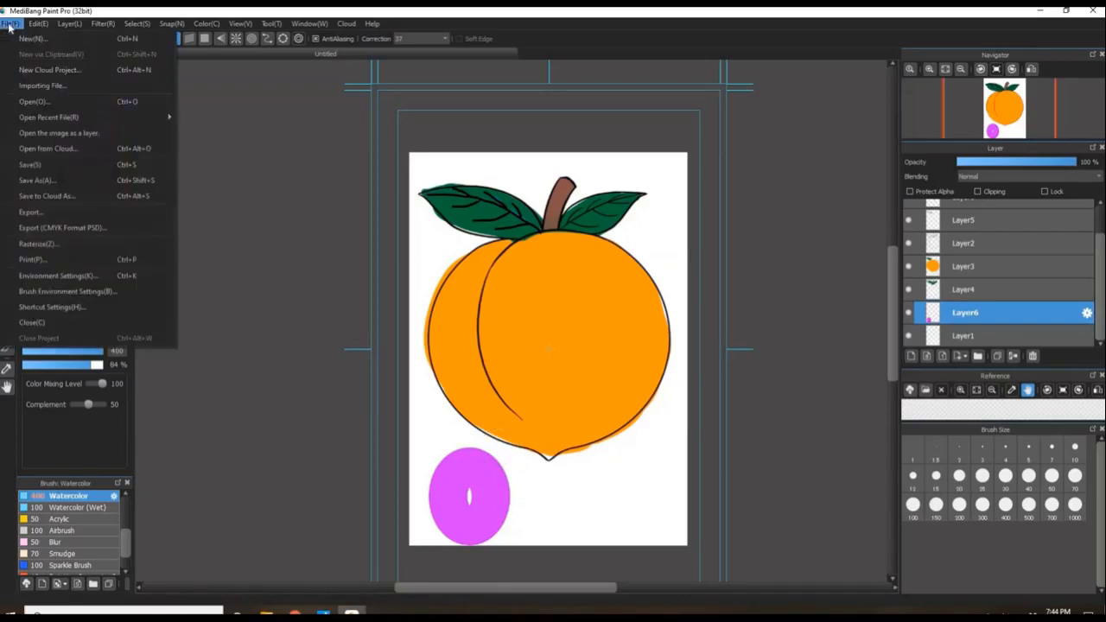
left_click(32, 179)
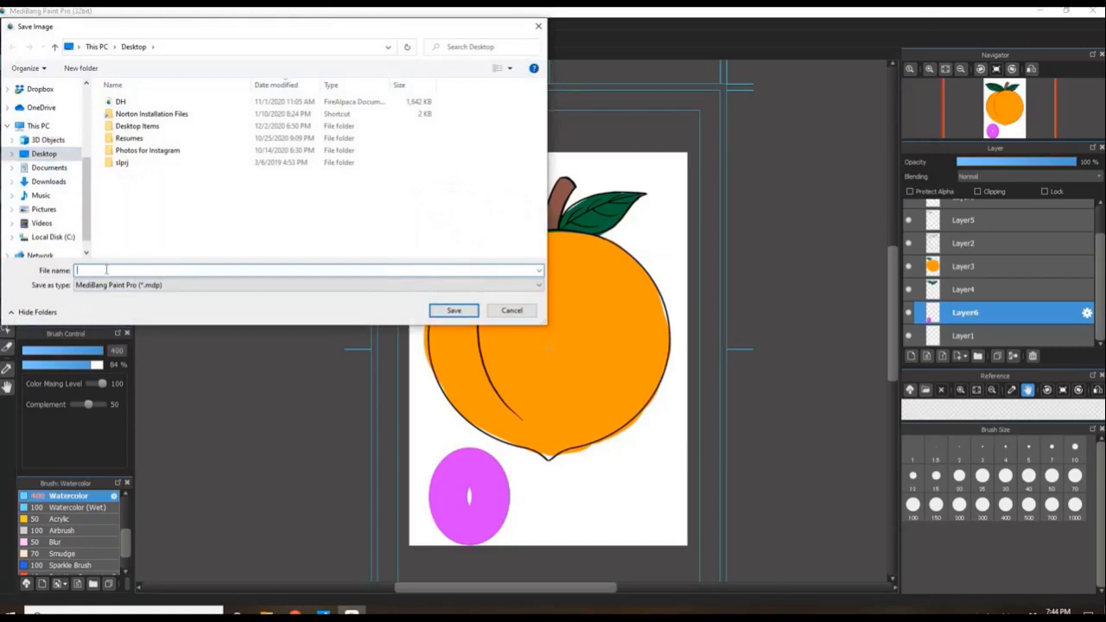
type("Peach and Rose")
left_click(222, 289)
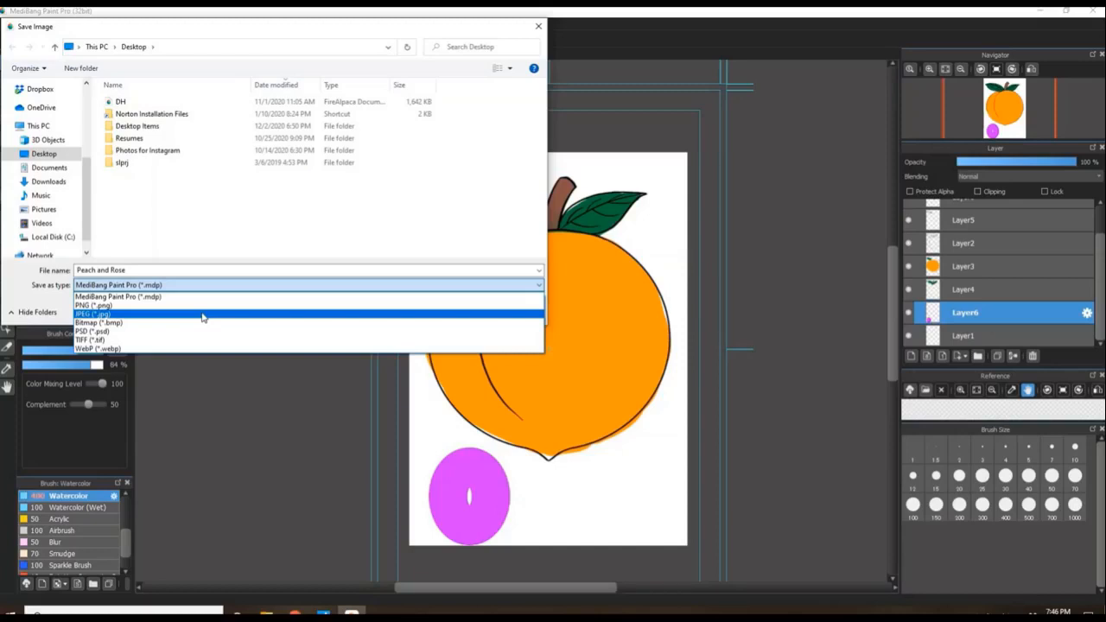
left_click(204, 316)
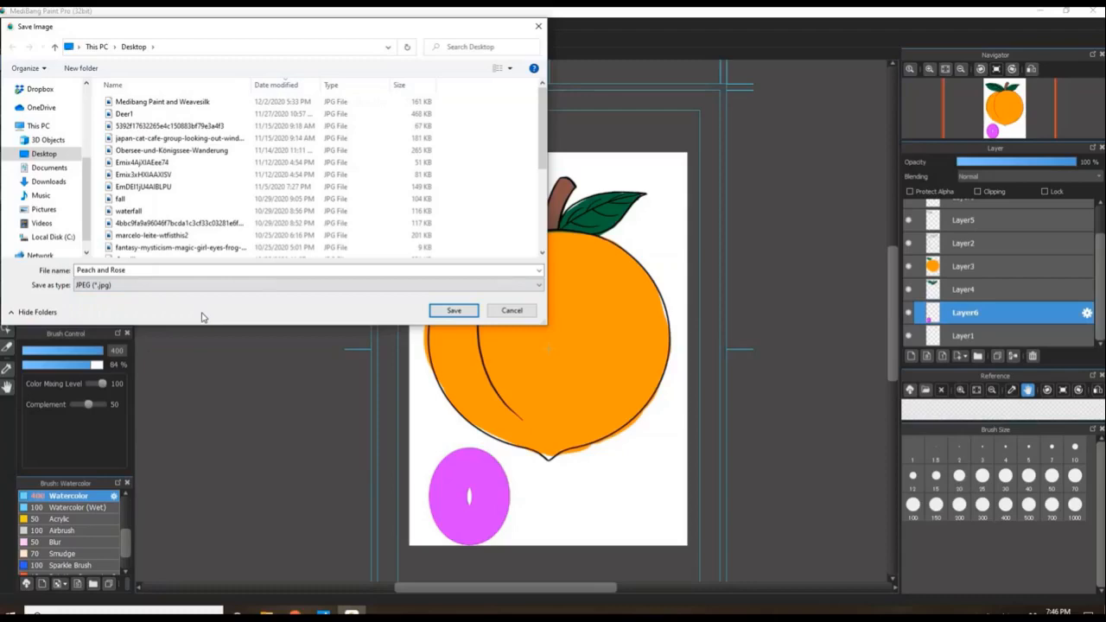
left_click(440, 313)
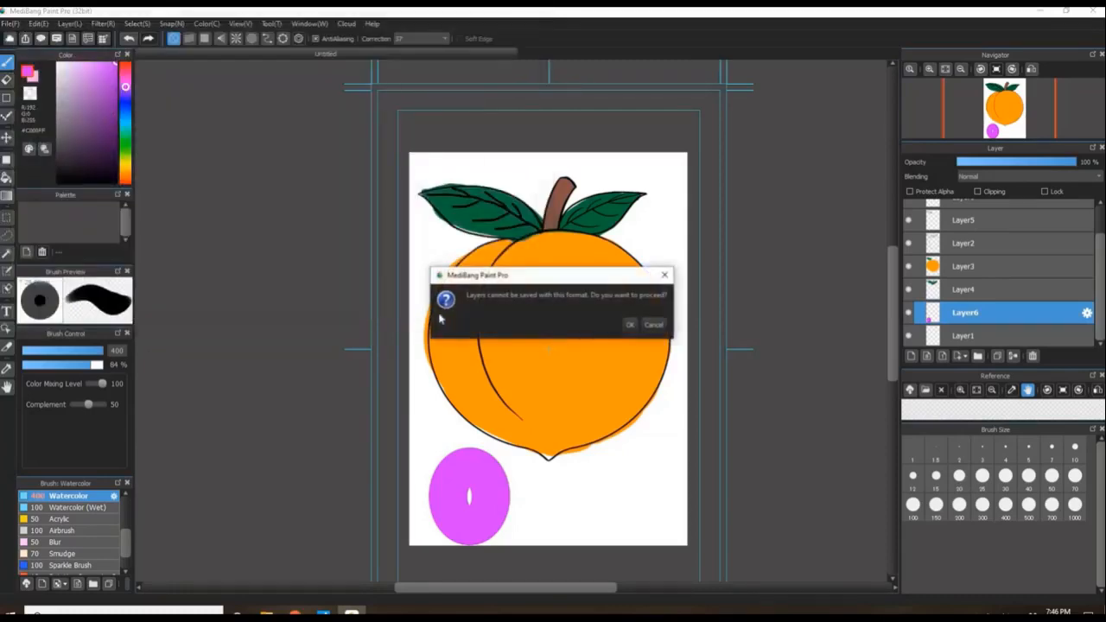
left_click(629, 326)
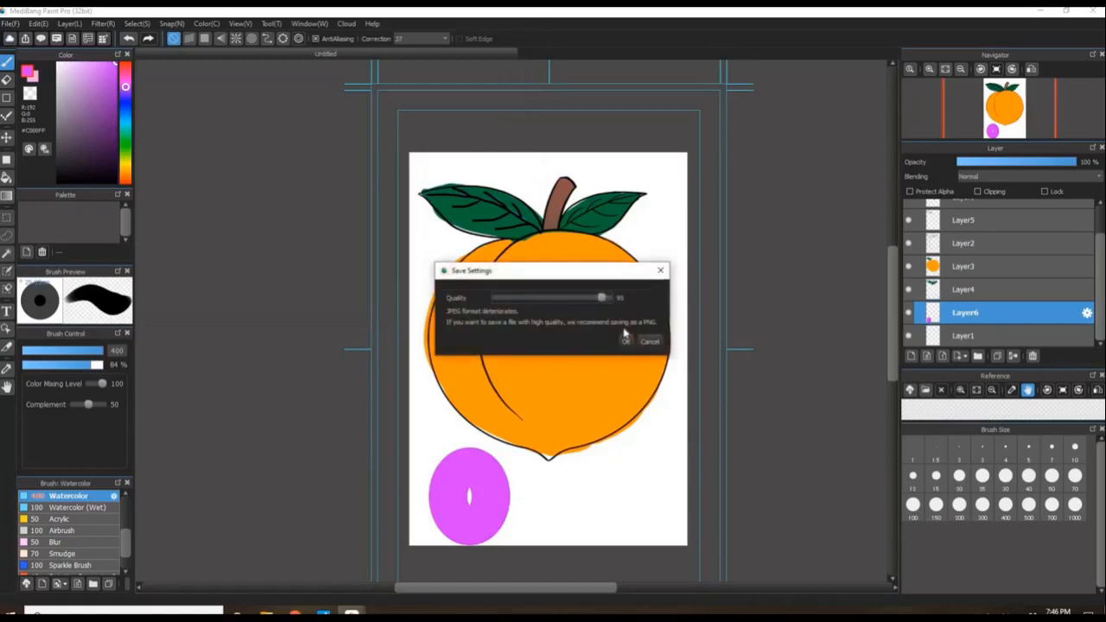
left_click(627, 340)
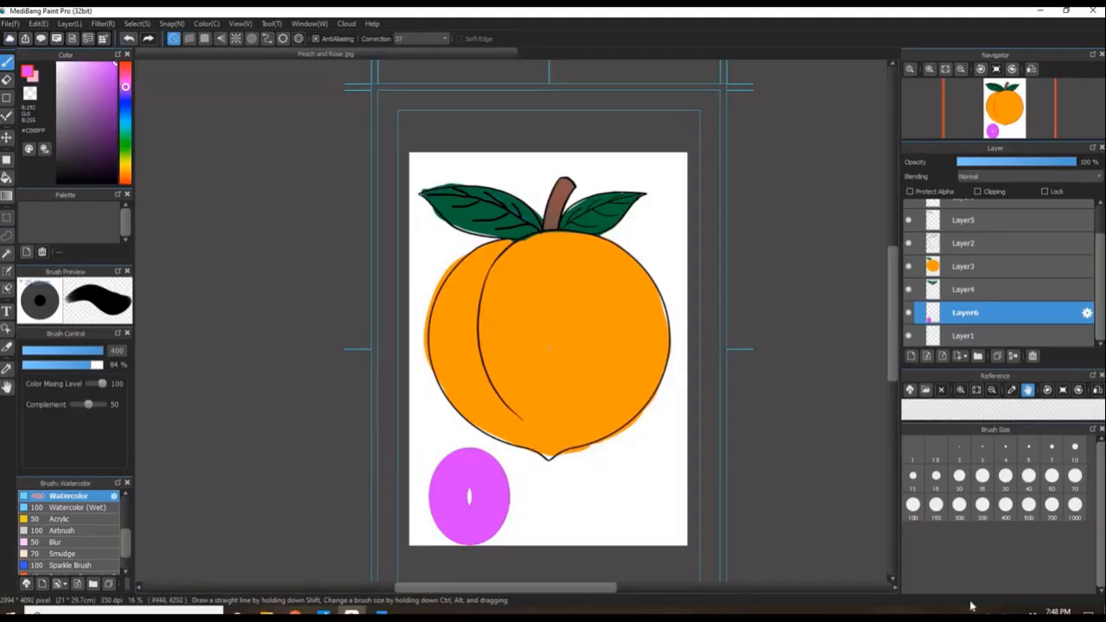
Step: Switch to the desktop and open the saved Peach and Rose image in Photos
left_click(1104, 615)
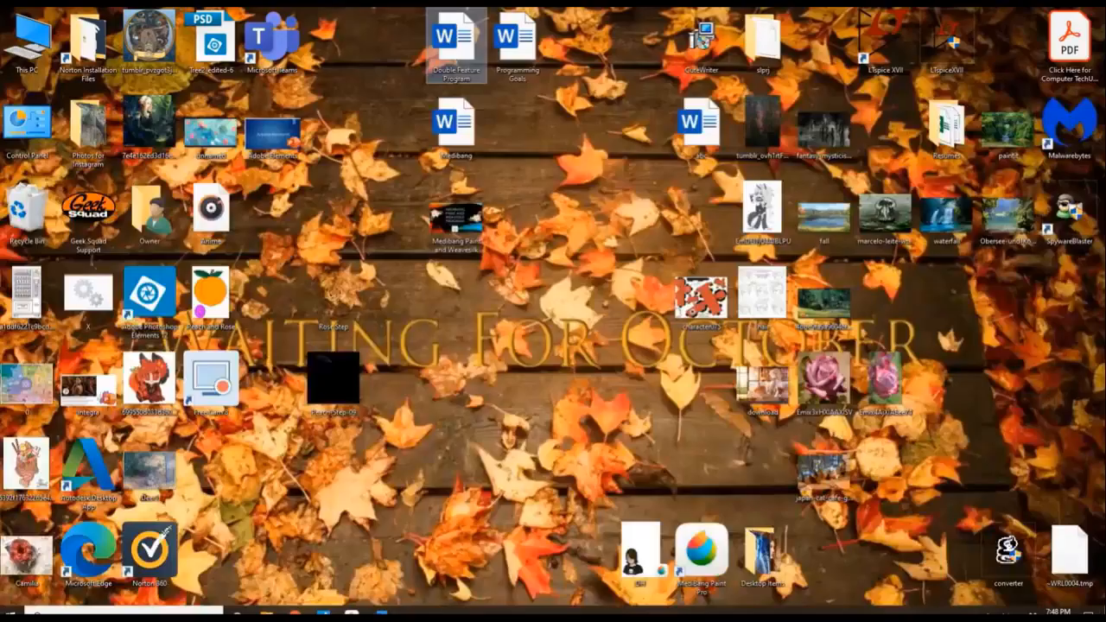
double_click(221, 313)
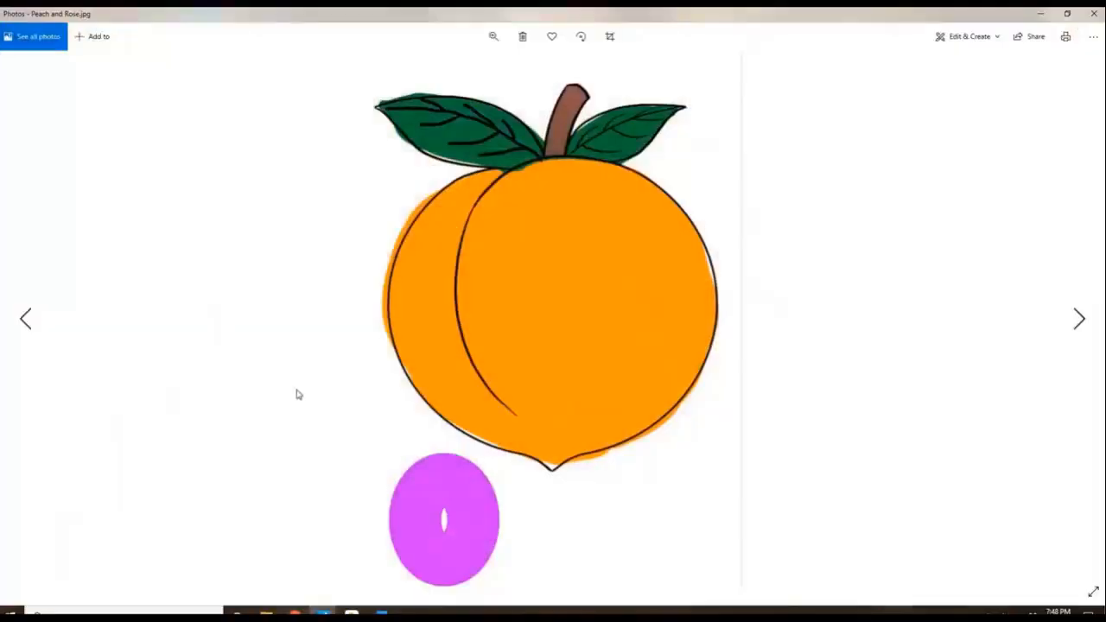